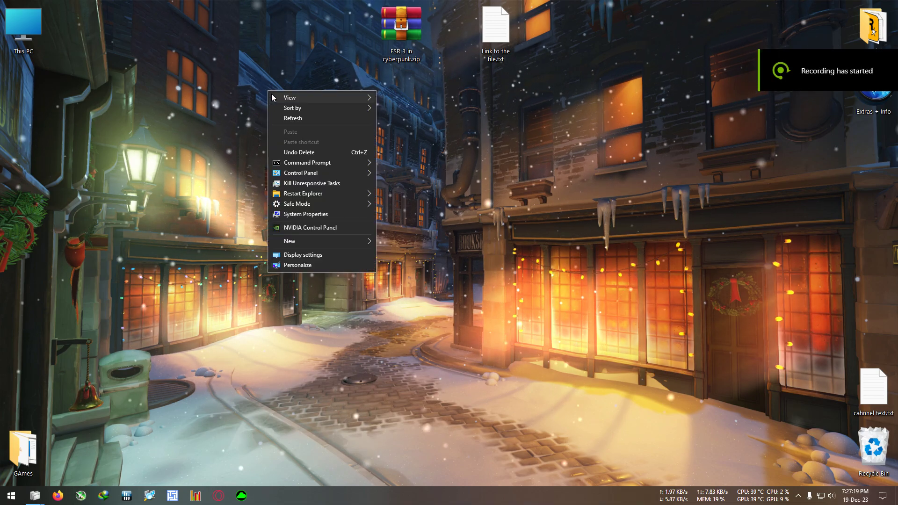
# Refresh the desktop and shift the Link to the file.txt and FSR 3 zip icons left.
pyautogui.click(304, 119)
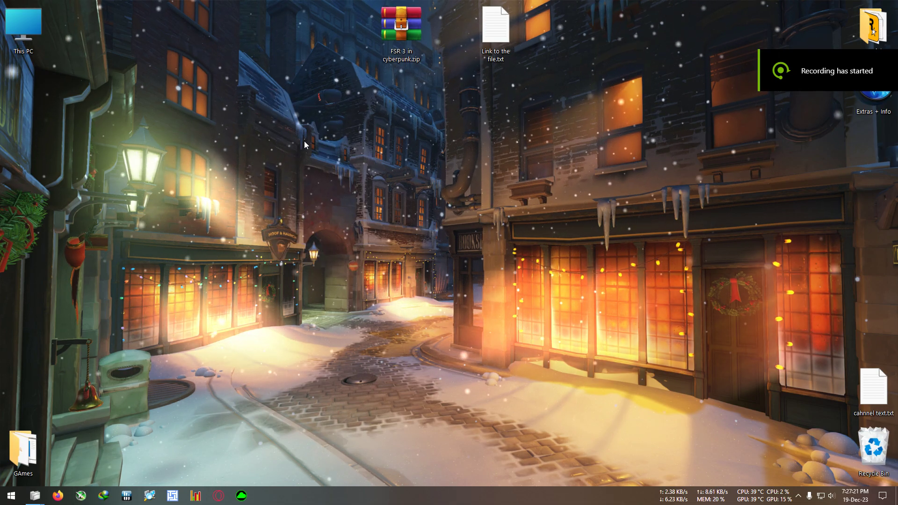
pyautogui.moveTo(497, 45); pyautogui.dragTo(447, 45)
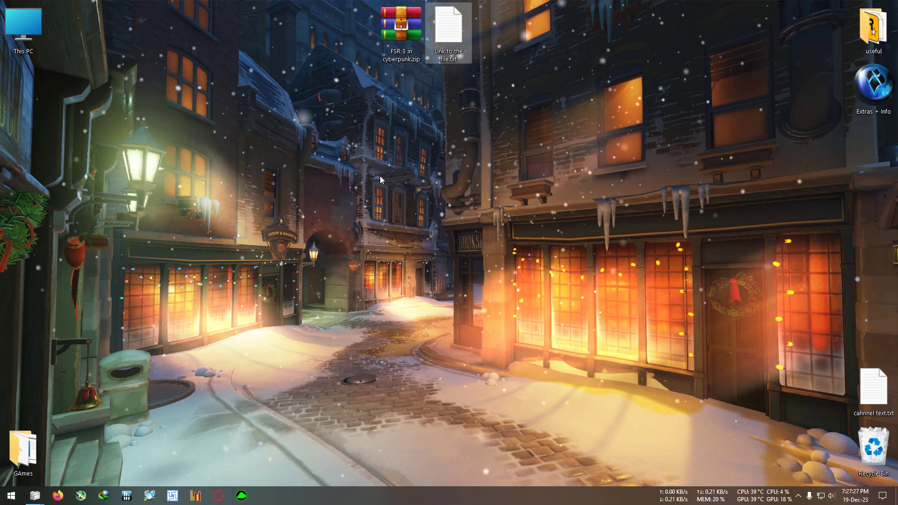
pyautogui.moveTo(349, 23); pyautogui.dragTo(495, 57)
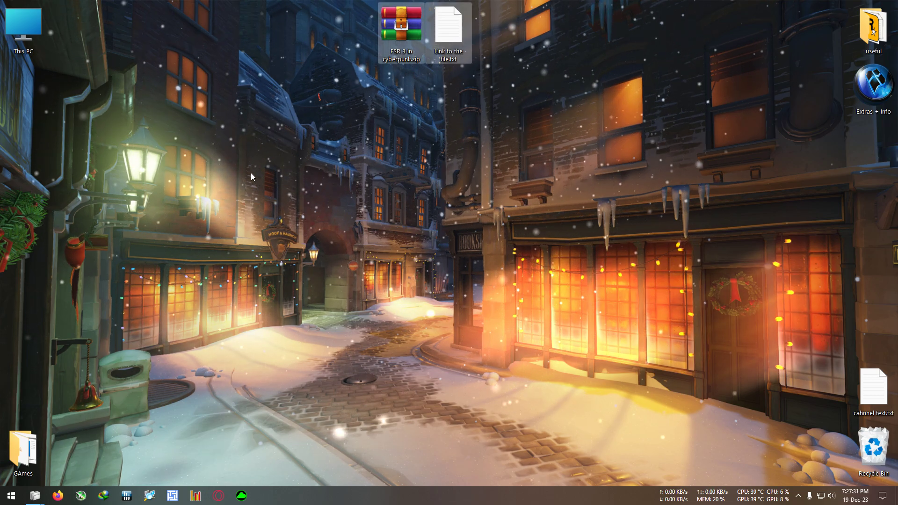
# Refresh the desktop three more times from its right-click menu.
pyautogui.rightClick(295, 152)
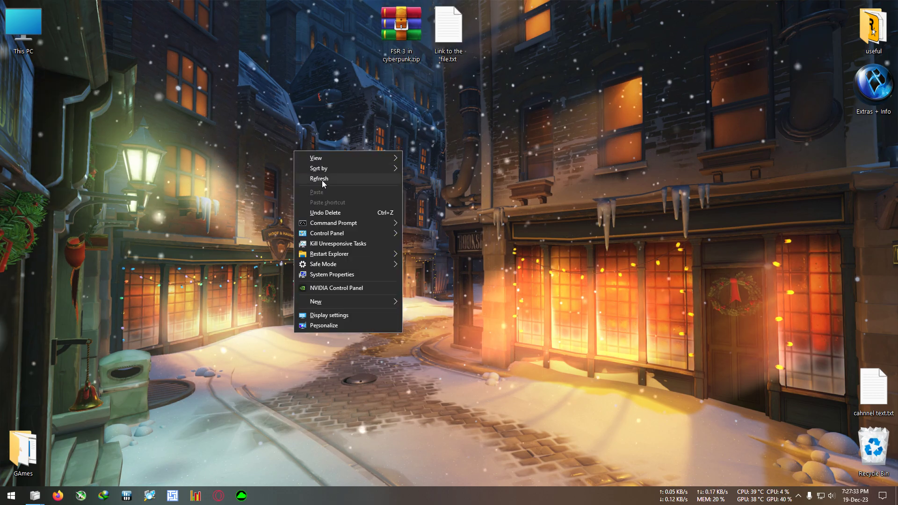
pyautogui.click(322, 180)
pyautogui.rightClick(342, 140)
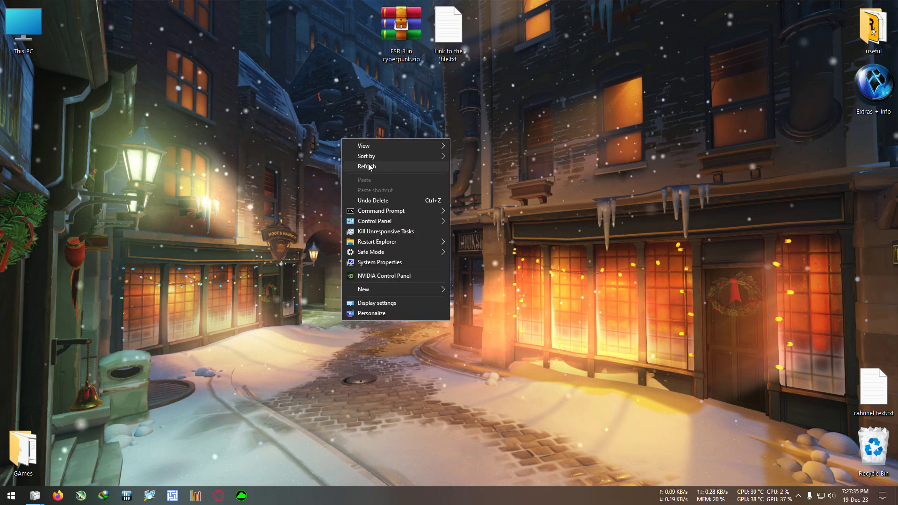
pyautogui.click(369, 167)
pyautogui.rightClick(344, 146)
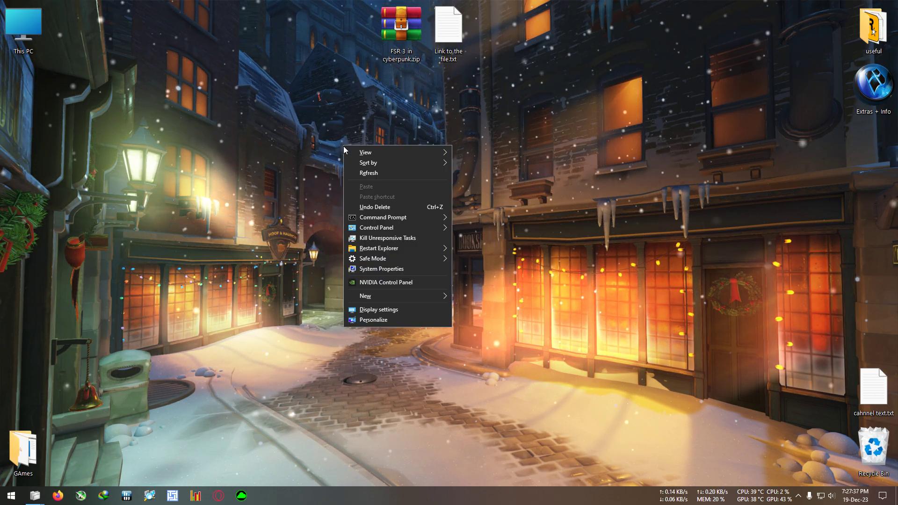
pyautogui.click(371, 173)
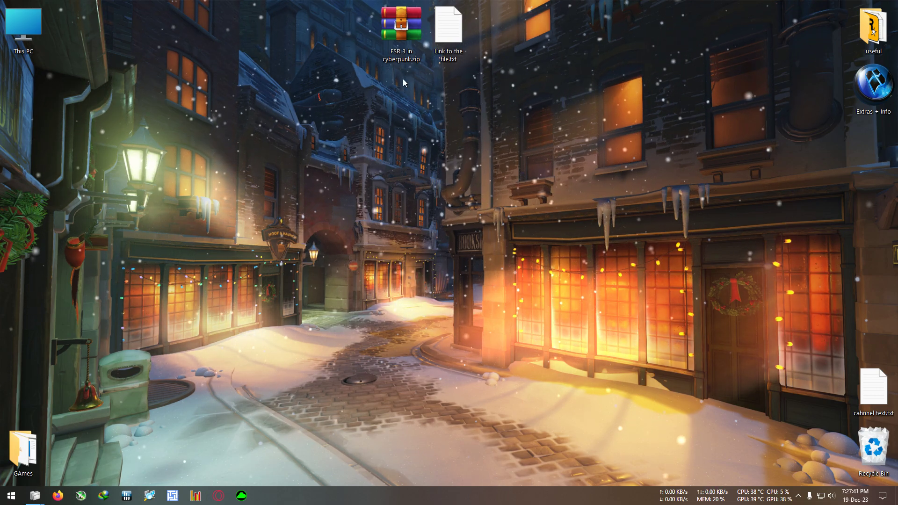
# Move the zip icon left, view the Google Drive link in Link to the file.txt, then close Notepad.
pyautogui.moveTo(400, 51); pyautogui.dragTo(269, 67)
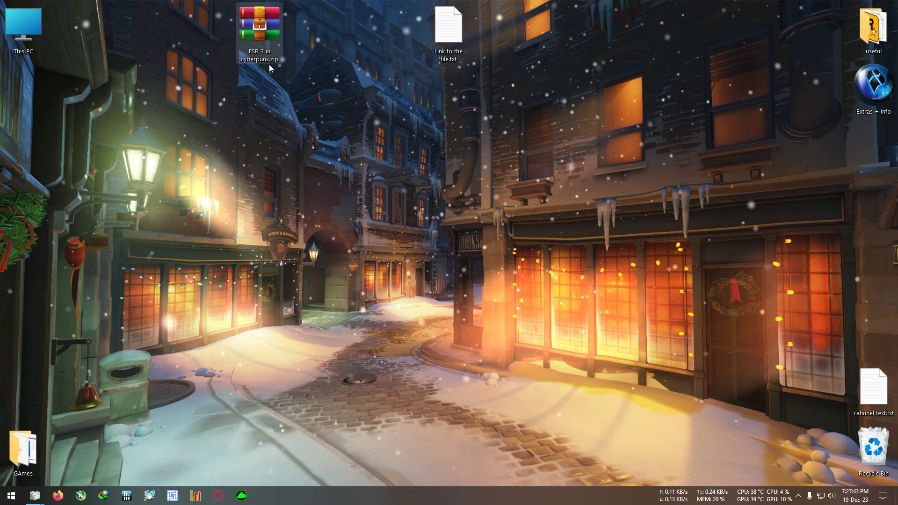
pyautogui.doubleClick(448, 31)
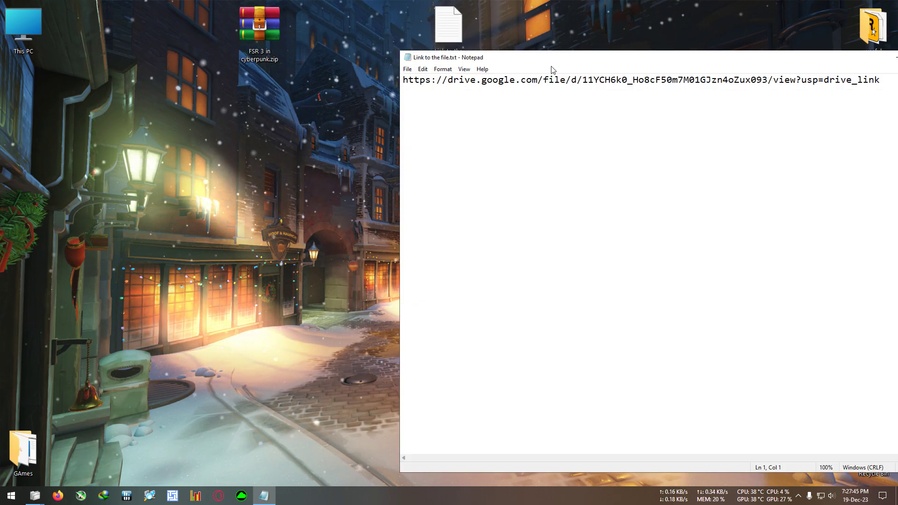
pyautogui.moveTo(552, 65); pyautogui.dragTo(384, 61)
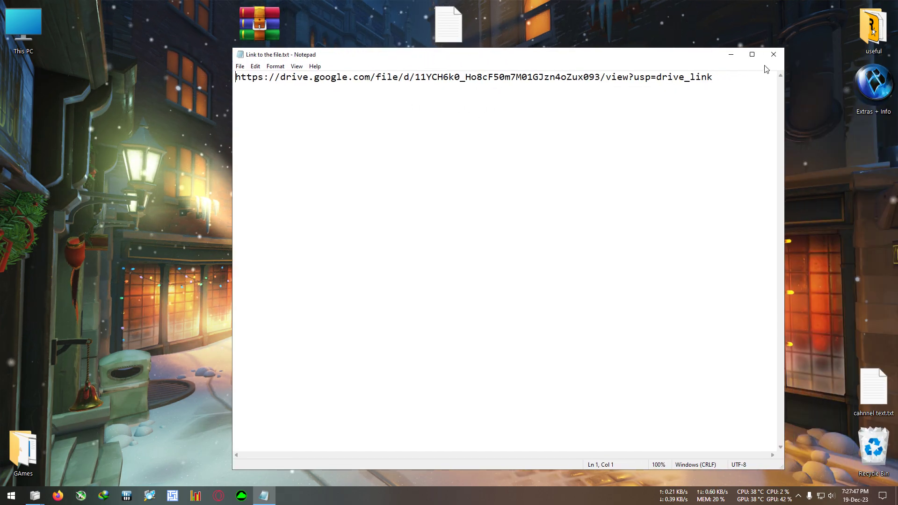
pyautogui.click(773, 54)
pyautogui.moveTo(453, 59); pyautogui.dragTo(548, 60)
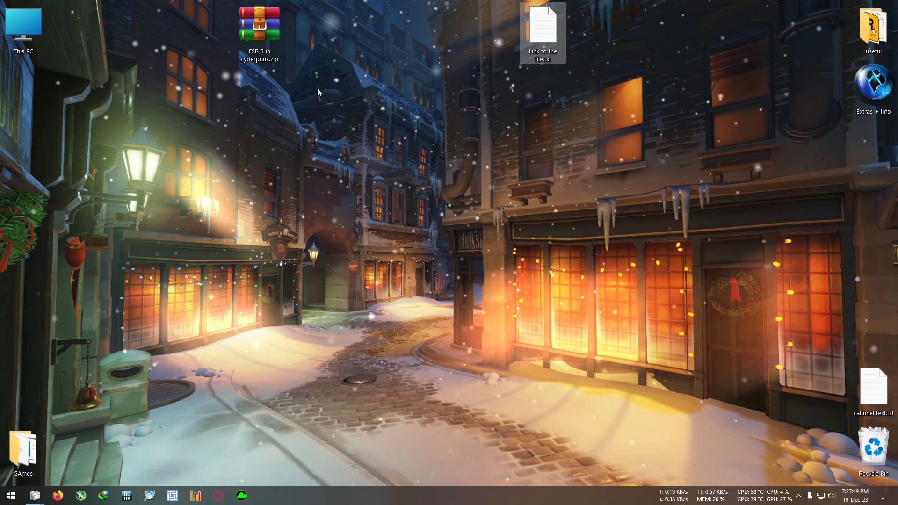
# Extract the zip to "FSR 3 in cyberpunk\", enter that folder, and open read me.txt.
pyautogui.rightClick(262, 37)
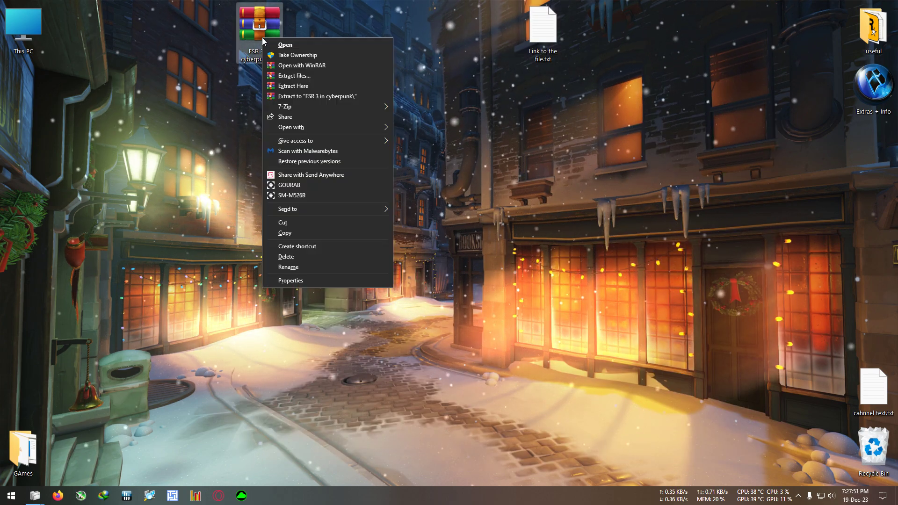
pyautogui.click(305, 96)
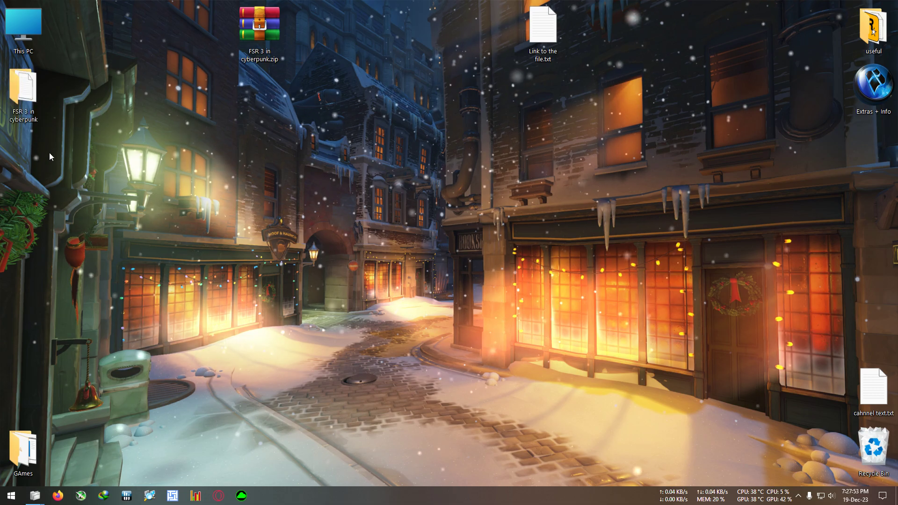
pyautogui.doubleClick(24, 91)
pyautogui.moveTo(286, 46); pyautogui.dragTo(657, 44)
pyautogui.moveTo(542, 31); pyautogui.dragTo(732, 31)
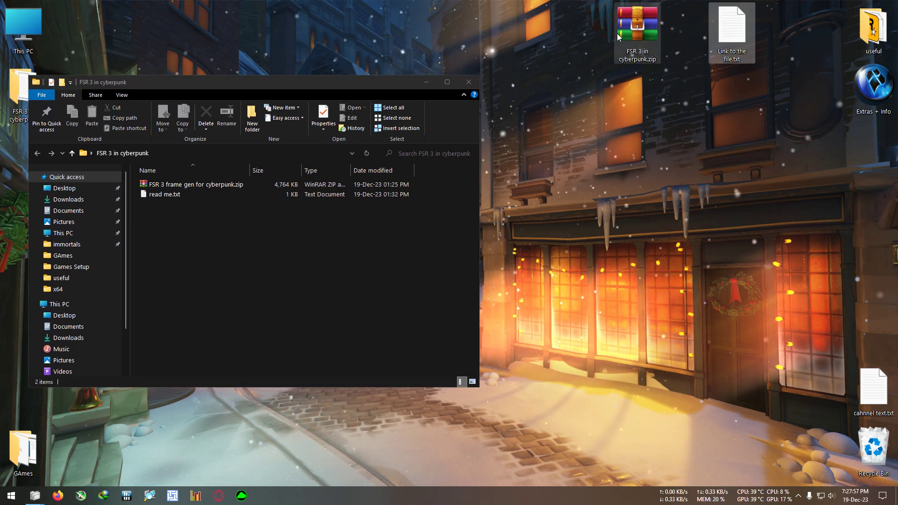
pyautogui.moveTo(617, 33); pyautogui.dragTo(711, 32)
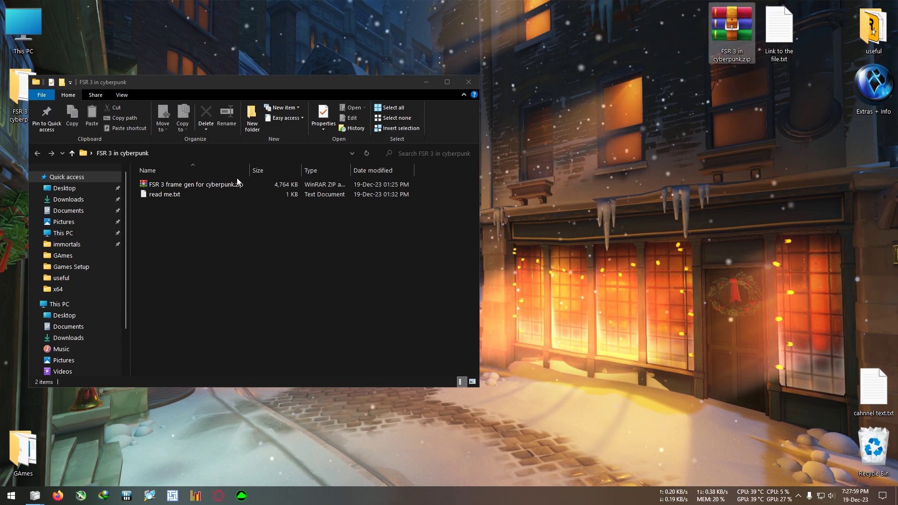
pyautogui.doubleClick(173, 196)
# Maximise read me.txt to read the DLSSTweaks install steps, then restore the window size.
pyautogui.doubleClick(315, 7)
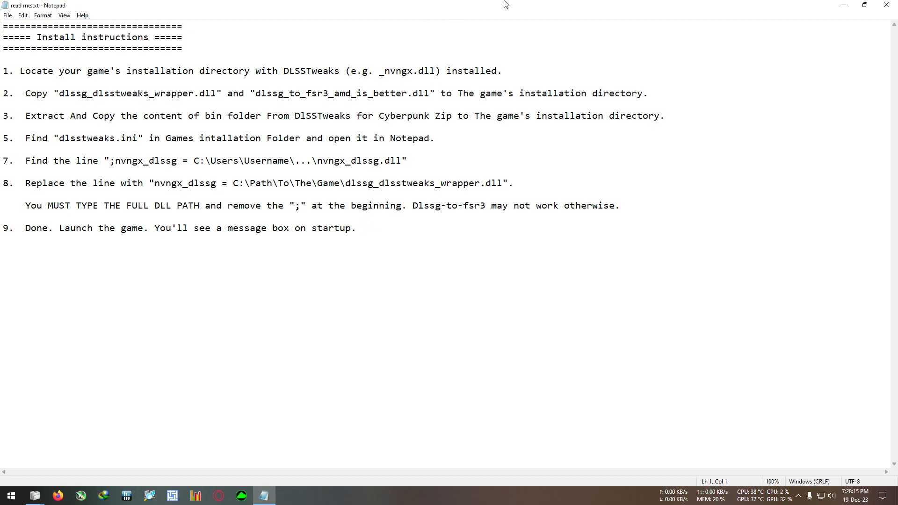
pyautogui.doubleClick(486, 4)
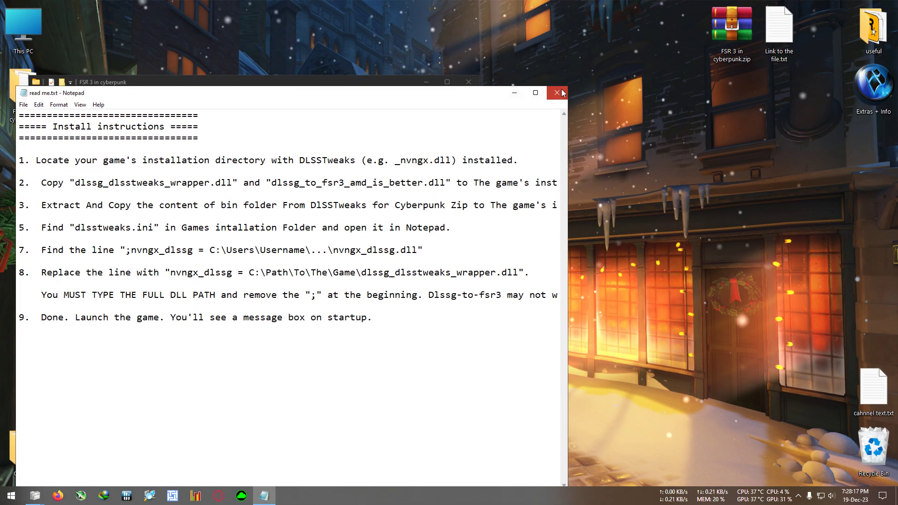
# Close read me.txt and extract FSR 3 frame gen for cyberpunk.zip into its own folder.
pyautogui.hotkey('alt', 'F4')
pyautogui.click(333, 134)
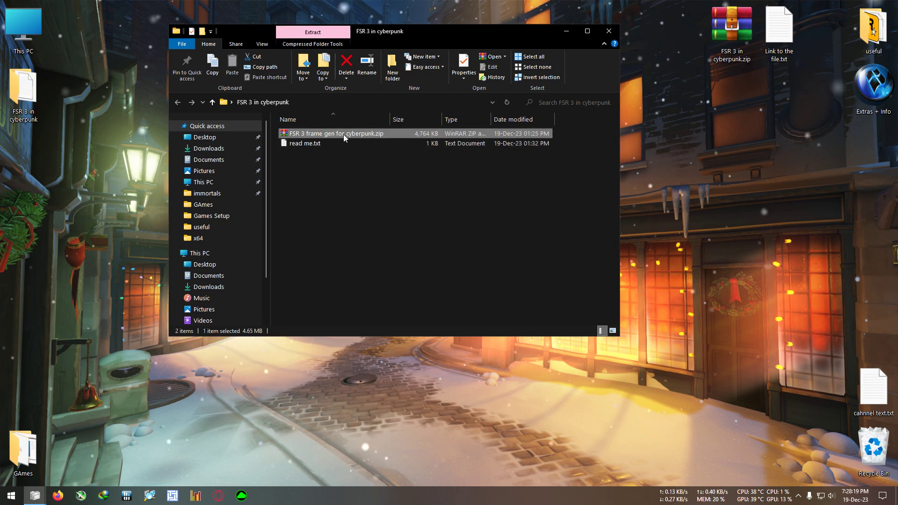
pyautogui.rightClick(297, 135)
pyautogui.click(347, 192)
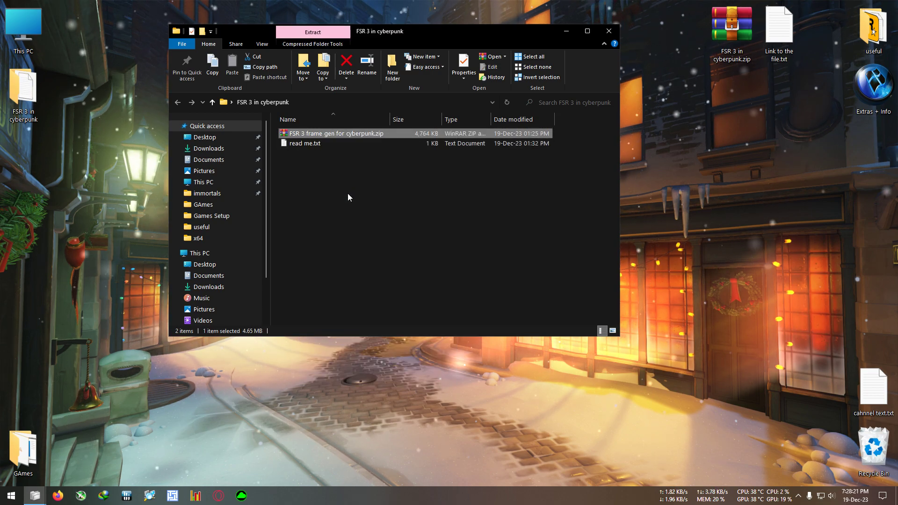
pyautogui.doubleClick(312, 133)
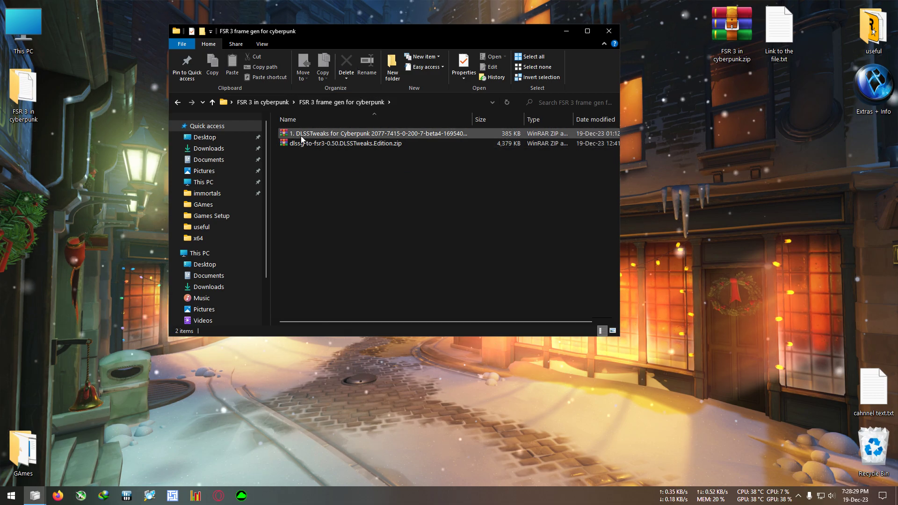
# Extract the DLSSTweaks and dlssg-to-fsr3-0.50 archives each into a separate folder.
pyautogui.moveTo(351, 164); pyautogui.dragTo(309, 138)
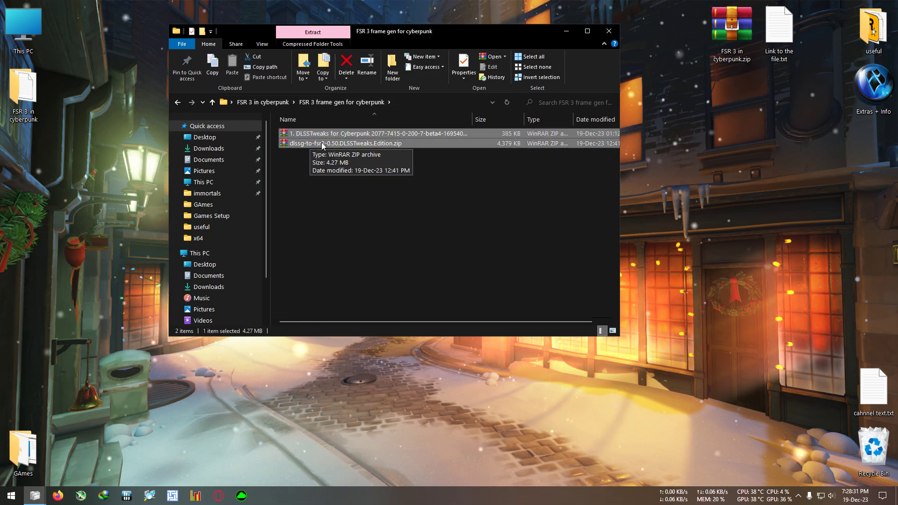
pyautogui.rightClick(328, 136)
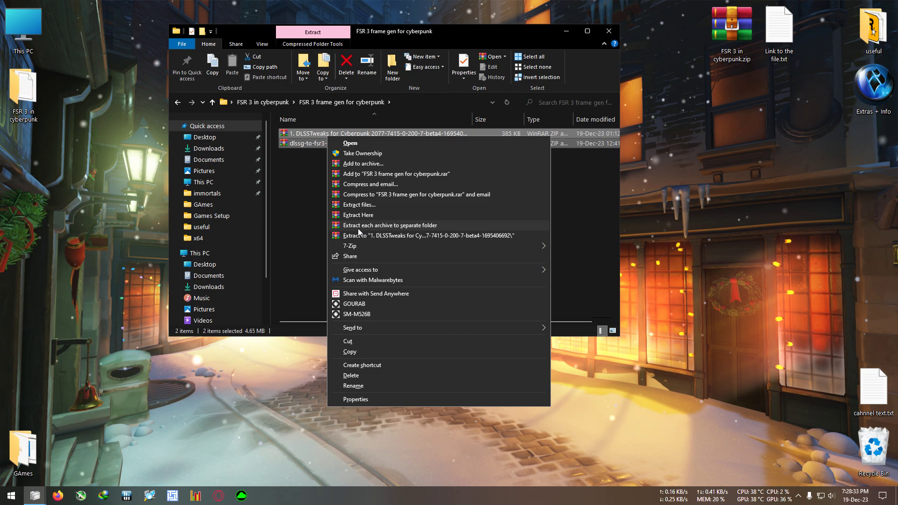
pyautogui.click(397, 224)
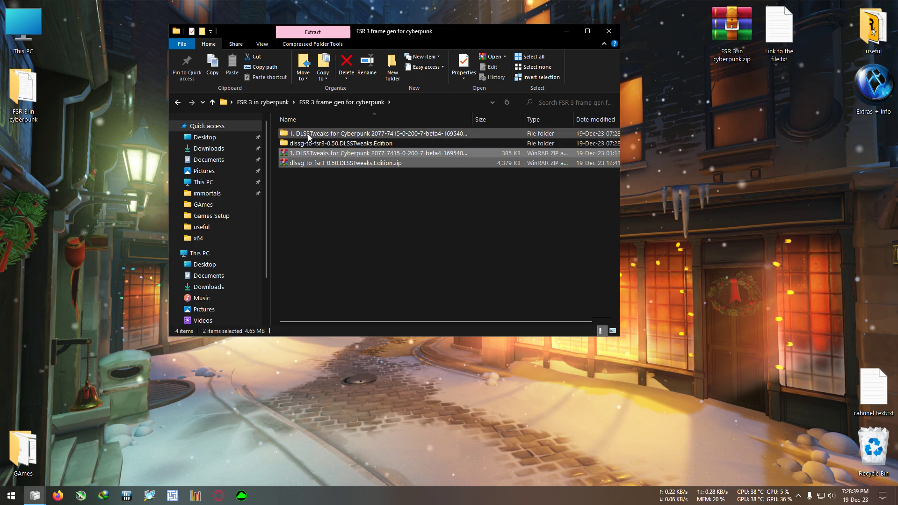
# Browse the DLSSTweaks bin\x64 files, then look inside the dlssg-to-fsr3-0.50 folder.
pyautogui.doubleClick(307, 134)
pyautogui.doubleClick(295, 135)
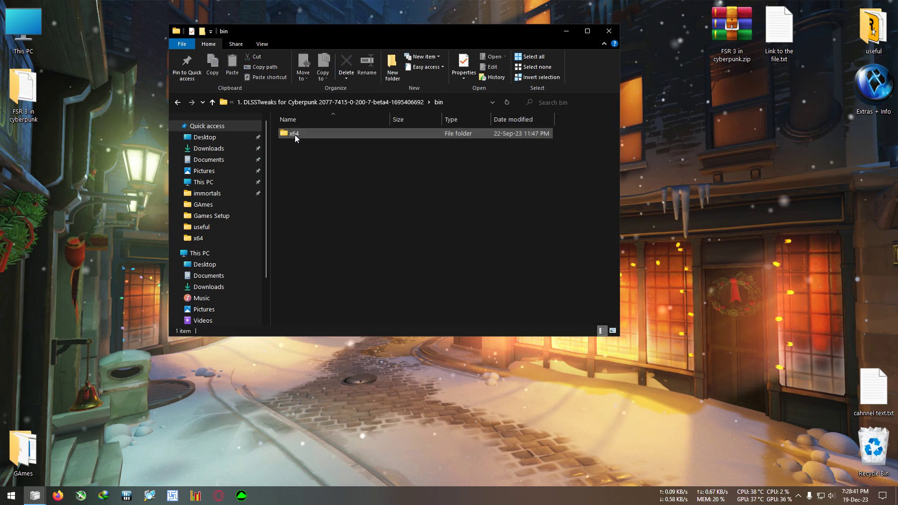
pyautogui.doubleClick(294, 134)
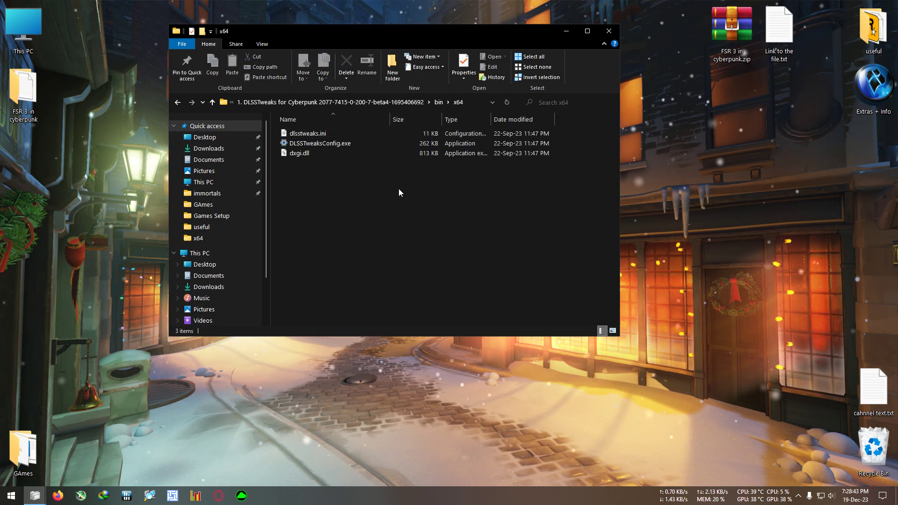
pyautogui.moveTo(399, 192); pyautogui.dragTo(274, 124)
pyautogui.press('BackSpace')
pyautogui.press('BackSpace')
pyautogui.press('BackSpace')
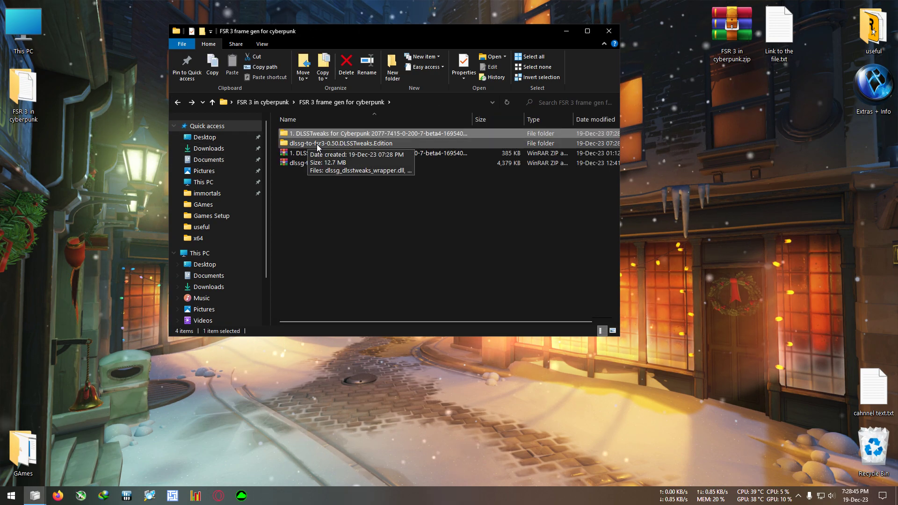
pyautogui.doubleClick(320, 143)
pyautogui.moveTo(363, 167); pyautogui.dragTo(370, 204)
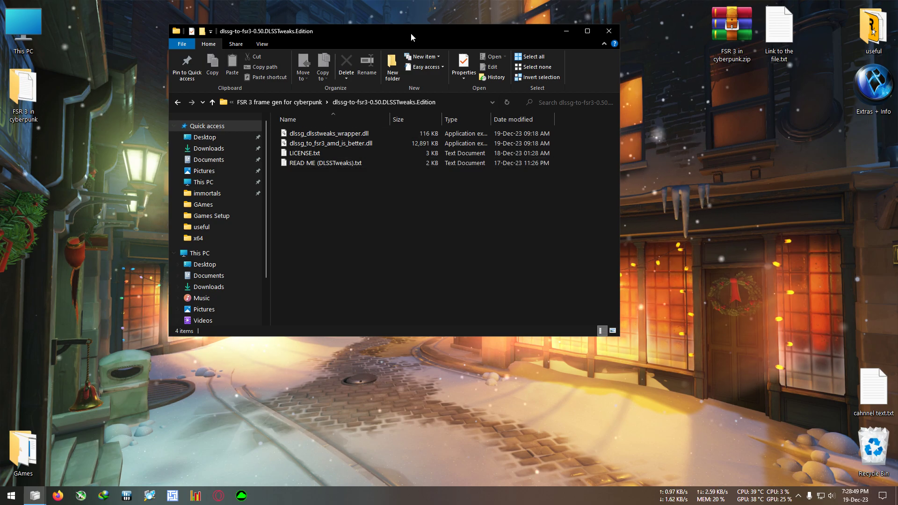
# Return to DLSSTweaks bin\x64 and copy dlsstweaks.ini, DLSSTweaksConfig.exe and dxgi.dll.
pyautogui.moveTo(411, 33); pyautogui.dragTo(341, 31)
pyautogui.click(113, 103)
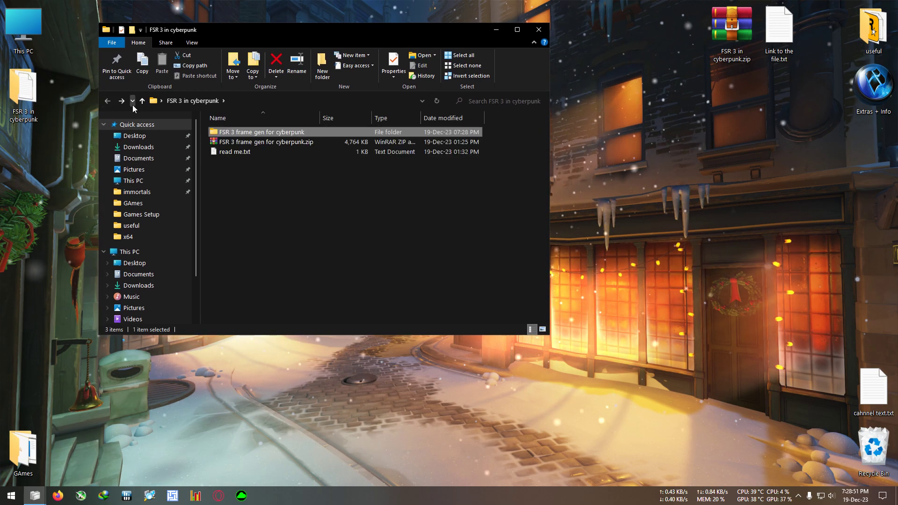
pyautogui.doubleClick(268, 133)
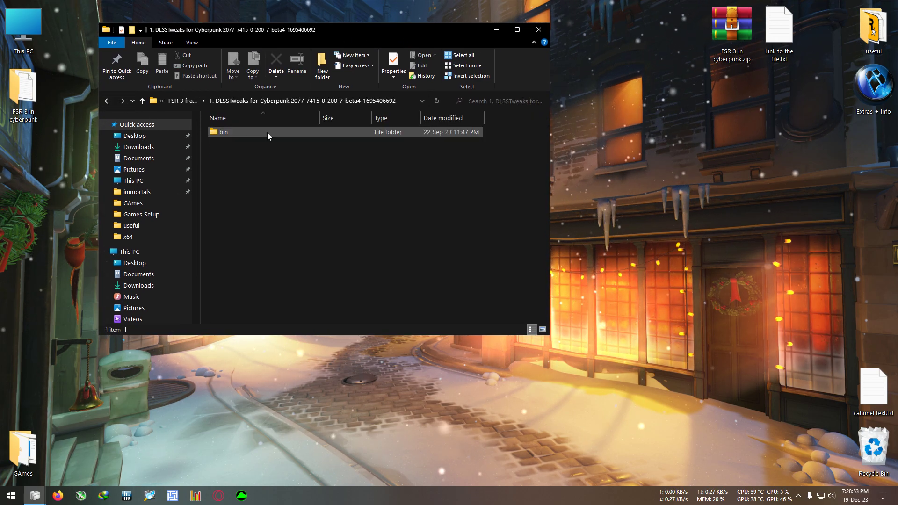
pyautogui.doubleClick(221, 134)
pyautogui.doubleClick(231, 133)
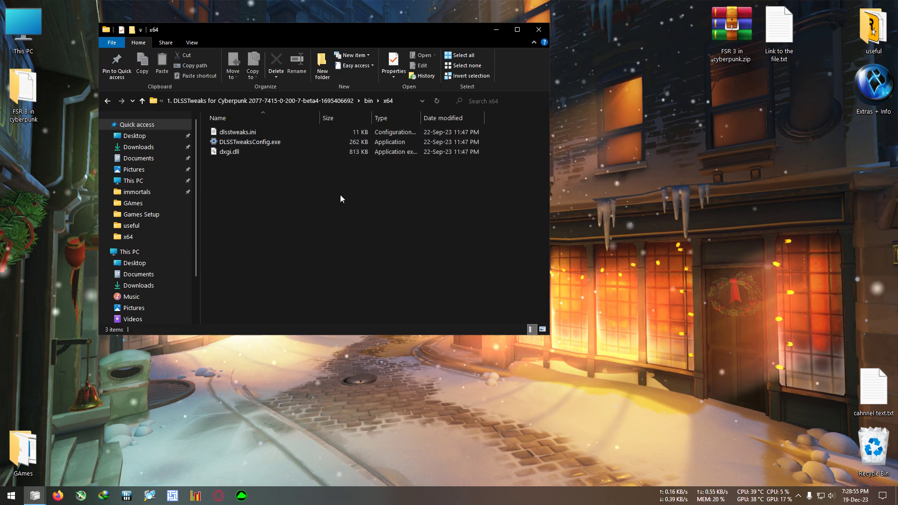
pyautogui.moveTo(337, 199); pyautogui.dragTo(260, 131)
pyautogui.rightClick(272, 159)
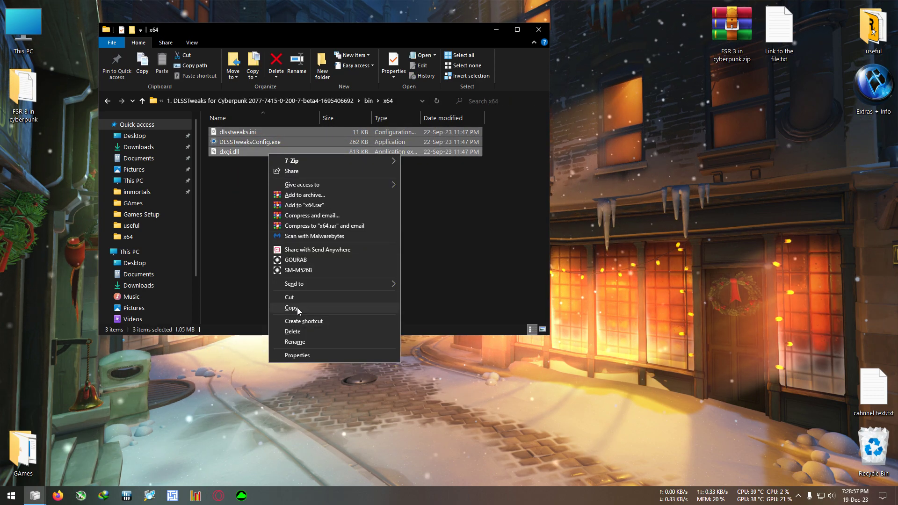
# Paste the three DLSSTweaks files into Cyberpunk 2077's bin\x64 folder, replacing the existing files.
pyautogui.click(349, 307)
pyautogui.doubleClick(44, 450)
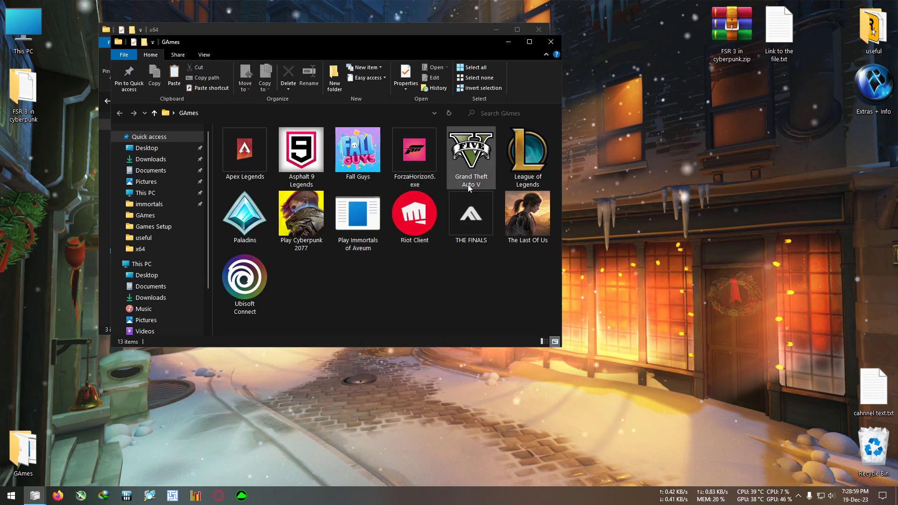
pyautogui.rightClick(313, 210)
pyautogui.click(342, 222)
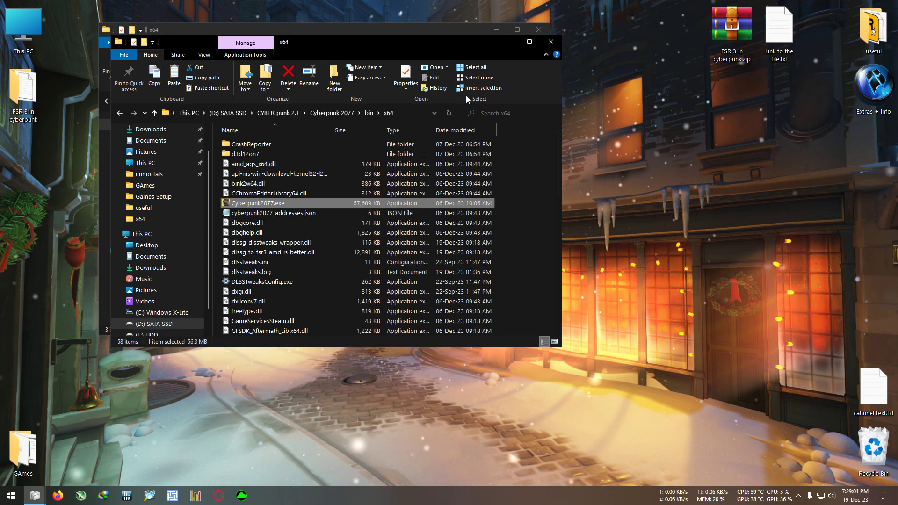
pyautogui.rightClick(532, 171)
pyautogui.click(552, 236)
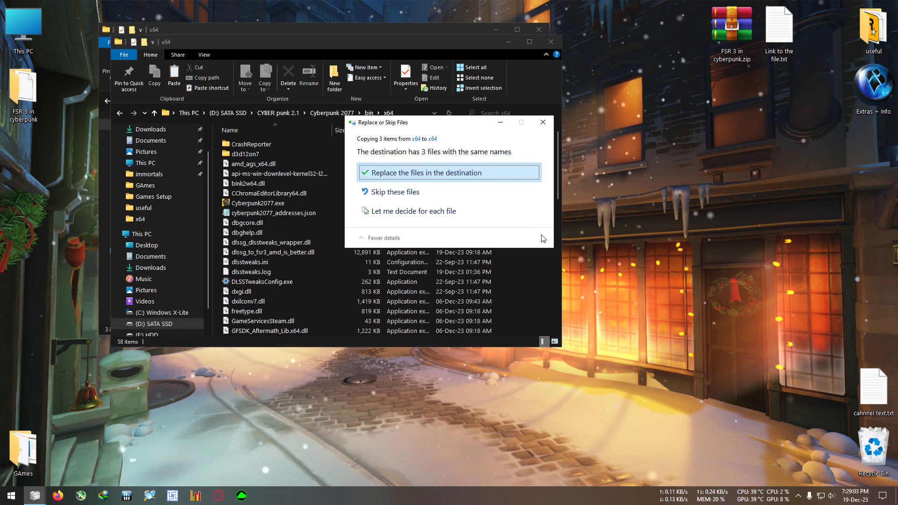
pyautogui.click(393, 168)
pyautogui.moveTo(325, 42); pyautogui.dragTo(572, 43)
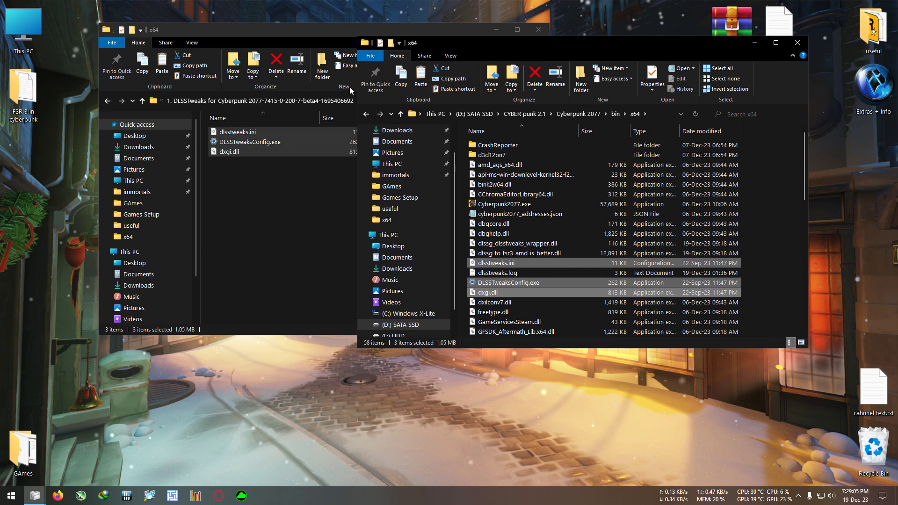
pyautogui.moveTo(216, 29); pyautogui.dragTo(191, 28)
# Go back to the FSR 3 frame gen folder and select both DLLs in dlssg-to-fsr3-0.50.DLSSTweaks.Edition.
pyautogui.click(83, 100)
pyautogui.click(83, 101)
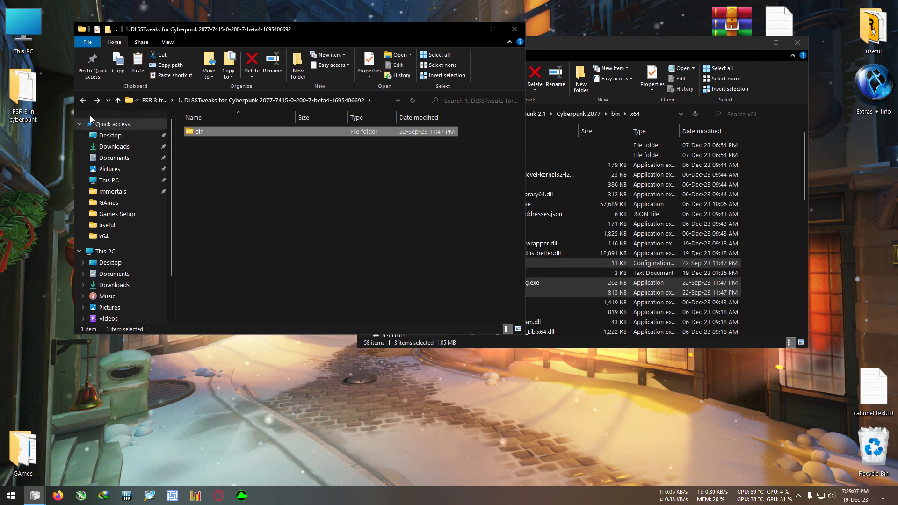
pyautogui.click(83, 101)
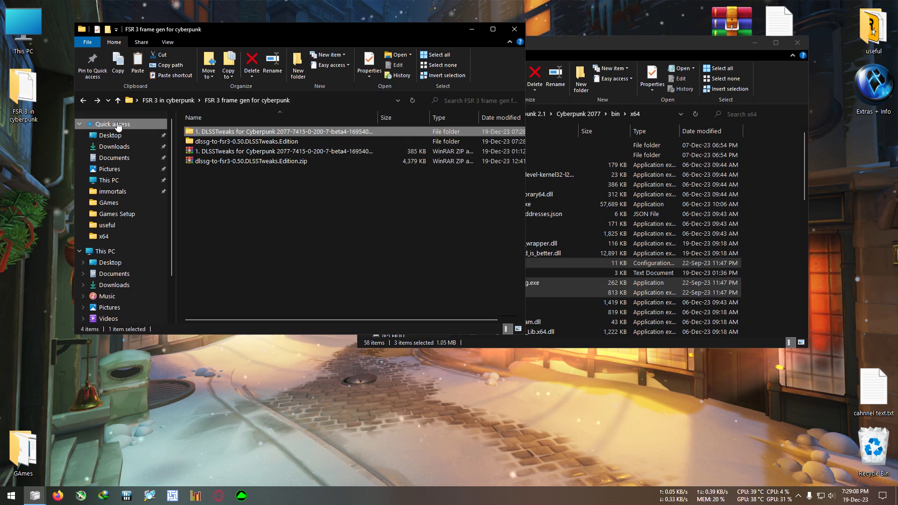
pyautogui.doubleClick(256, 142)
pyautogui.moveTo(475, 140); pyautogui.dragTo(447, 128)
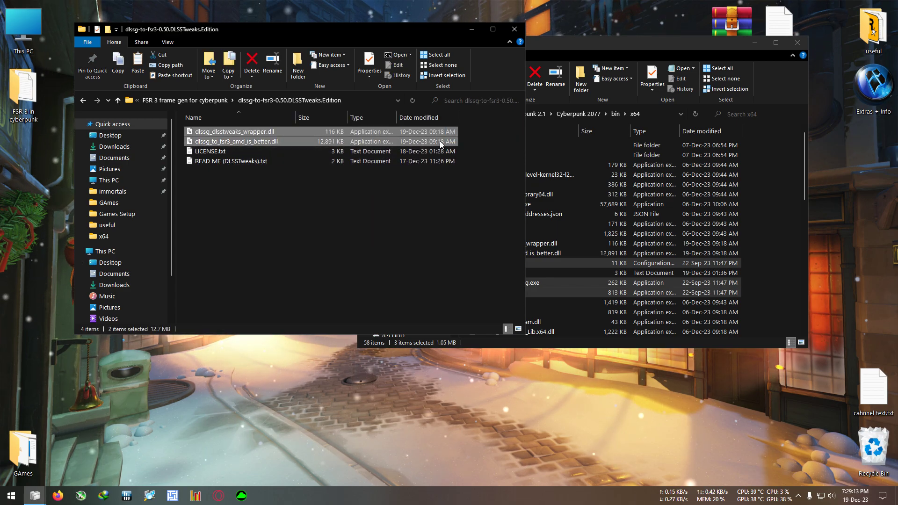
# Copy both DLLs and paste them into the game's x64 folder, replacing the older copies.
pyautogui.rightClick(249, 135)
pyautogui.click(276, 299)
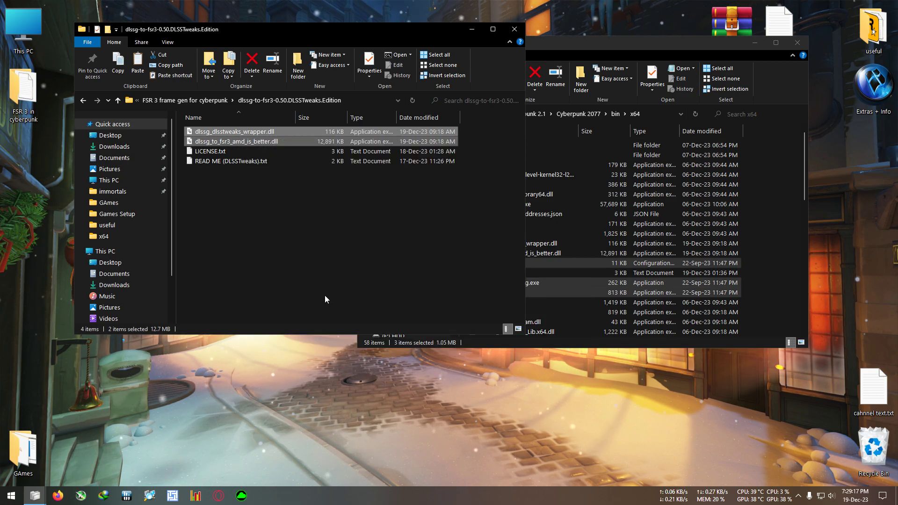
pyautogui.rightClick(770, 207)
pyautogui.click(792, 274)
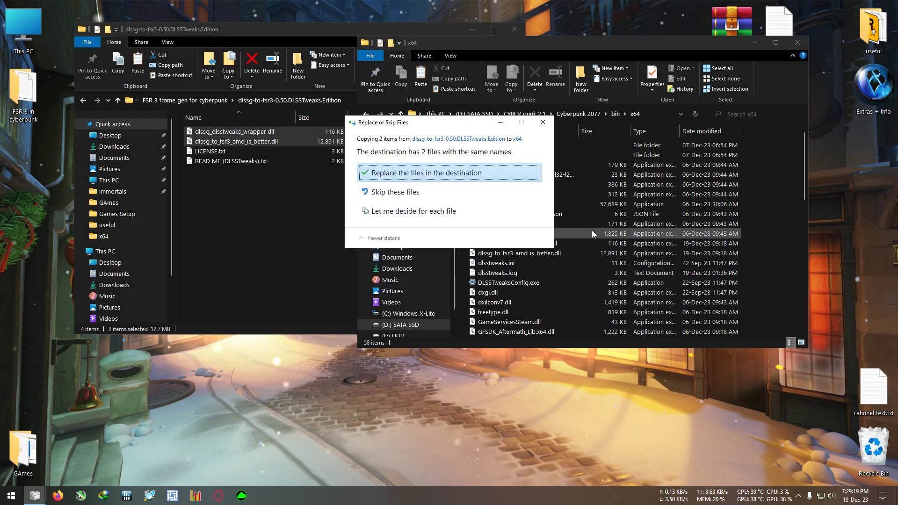
pyautogui.click(435, 173)
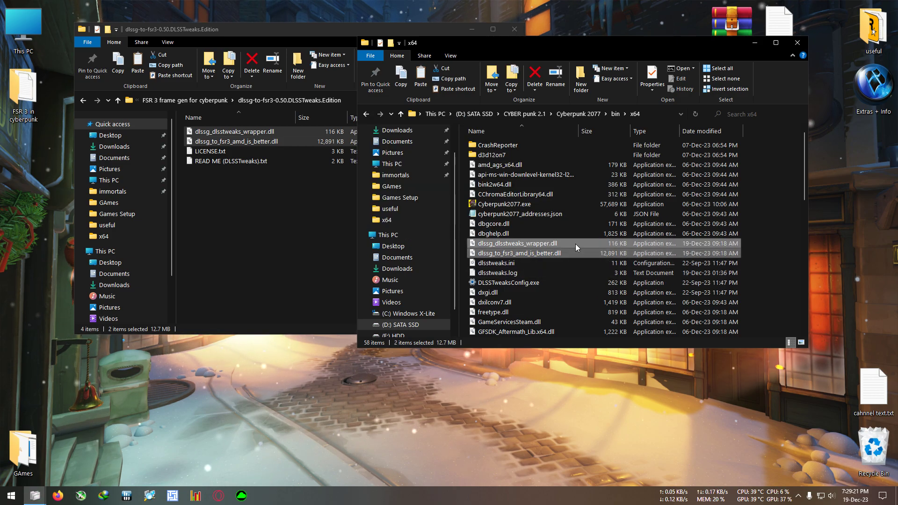
# Close the dlssg-to-fsr3 folder window and centre the game's x64 window.
pyautogui.click(275, 221)
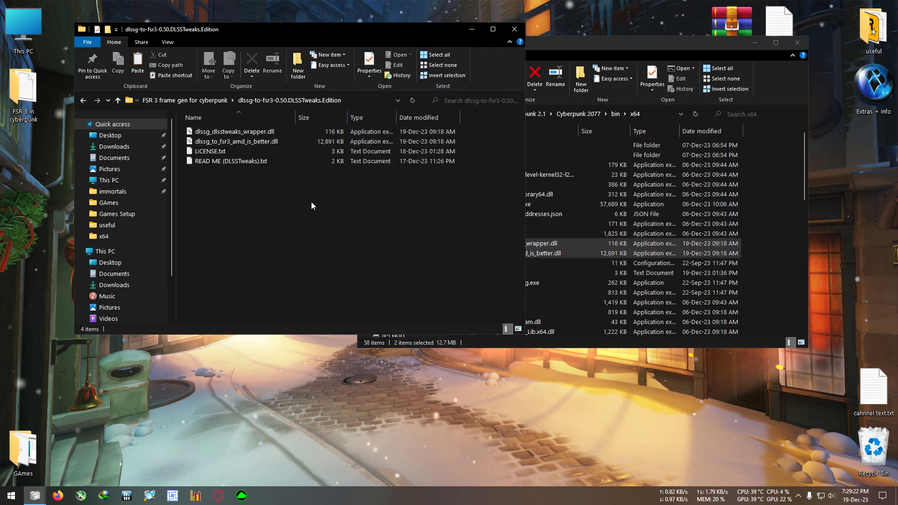
pyautogui.click(513, 31)
pyautogui.moveTo(539, 45); pyautogui.dragTo(377, 35)
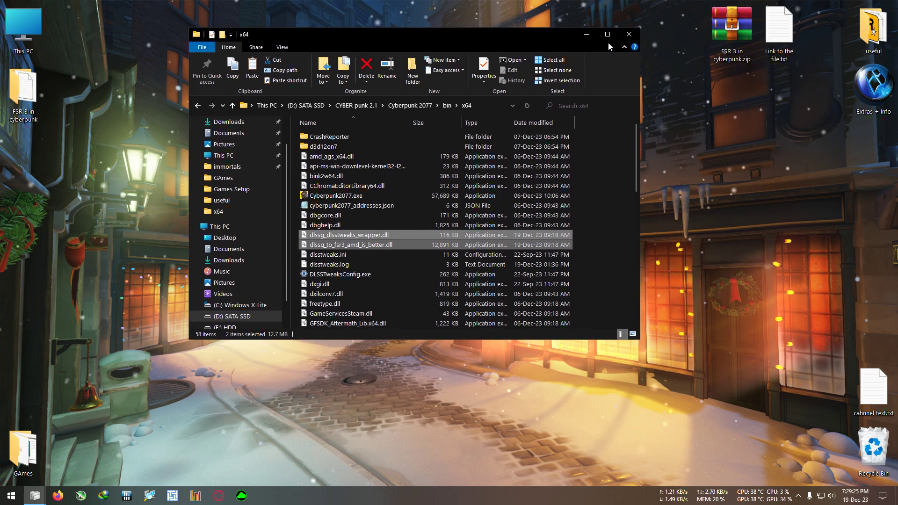
pyautogui.moveTo(525, 34); pyautogui.dragTo(462, 18)
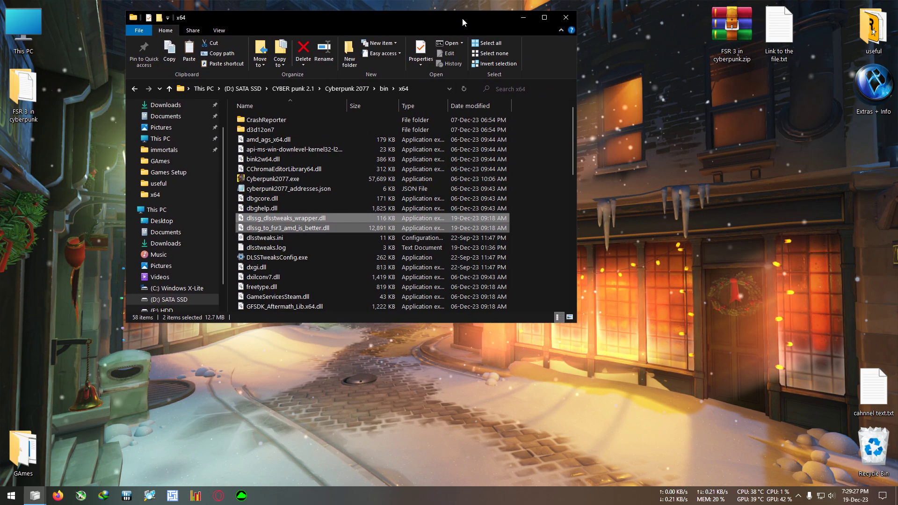
# Select dlsstweaks.ini in the x64 folder and bring up its right-click options.
pyautogui.click(546, 167)
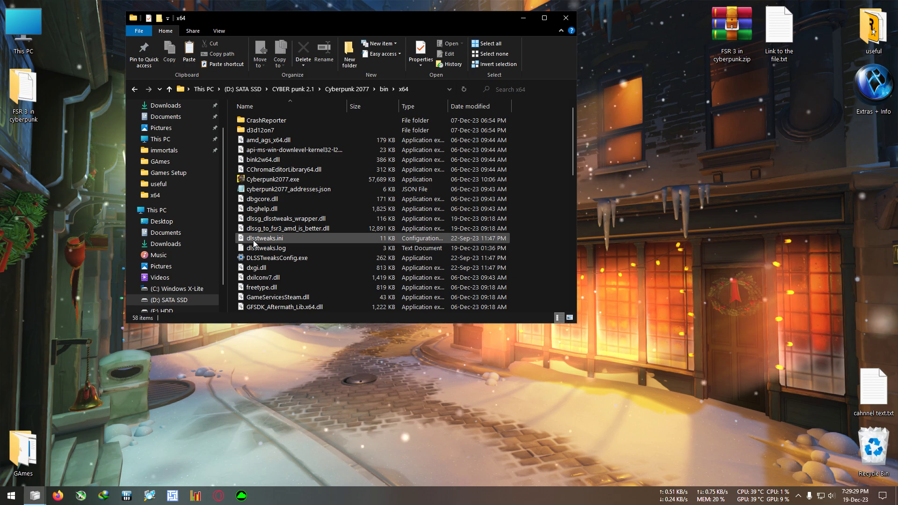
pyautogui.click(359, 239)
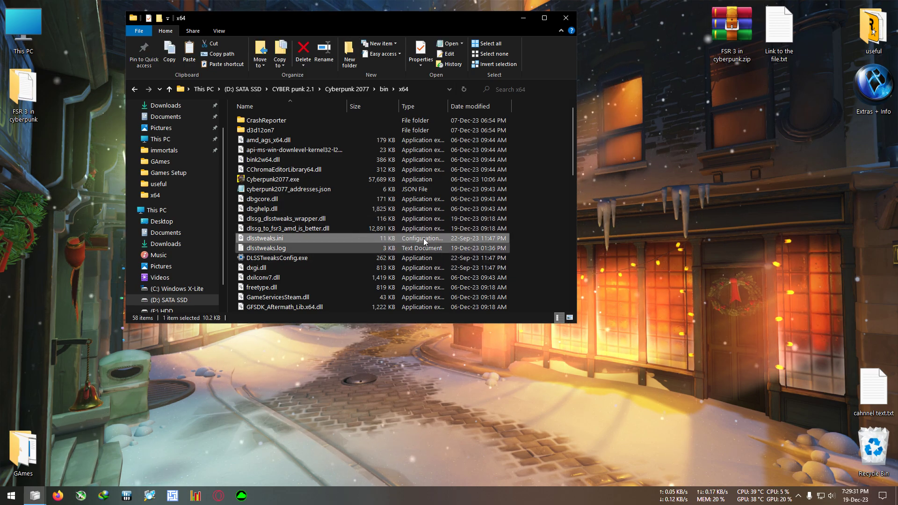
pyautogui.moveTo(347, 21); pyautogui.dragTo(323, 11)
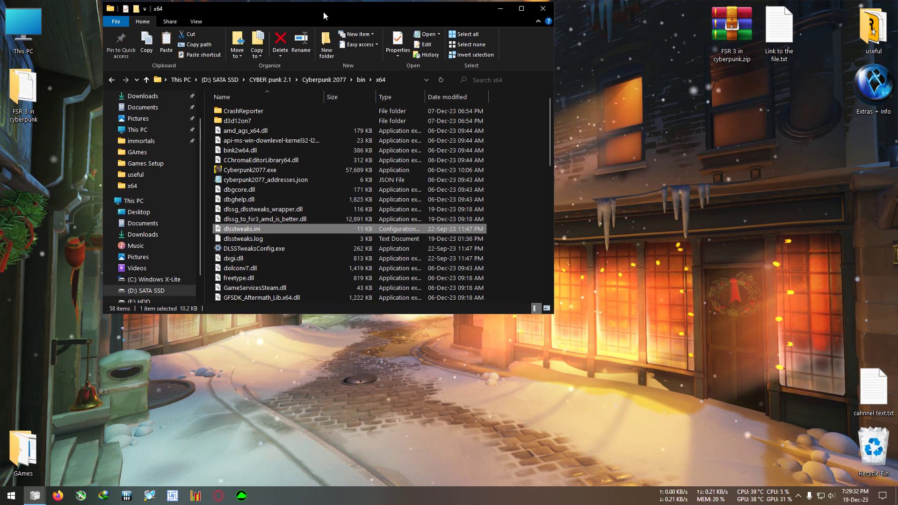
pyautogui.rightClick(240, 229)
pyautogui.click(231, 231)
pyautogui.rightClick(231, 231)
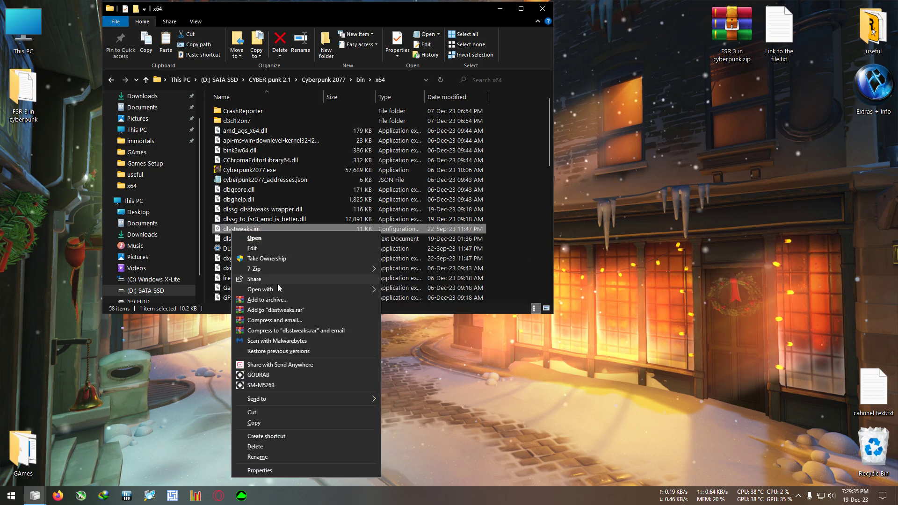
# Open dlsstweaks.ini in Notepad, minimise the x64 window, and resize the Notepad window.
pyautogui.moveTo(279, 290)
pyautogui.click(409, 293)
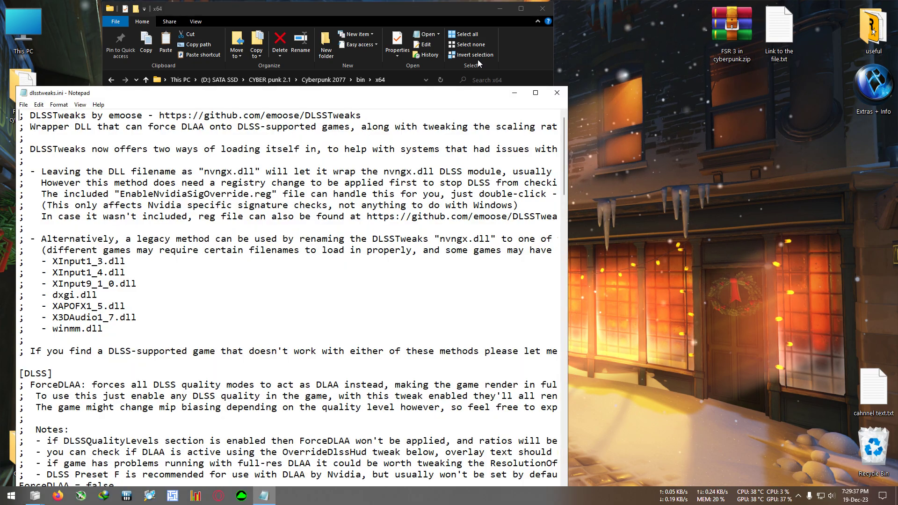
pyautogui.click(518, 12)
pyautogui.click(843, 5)
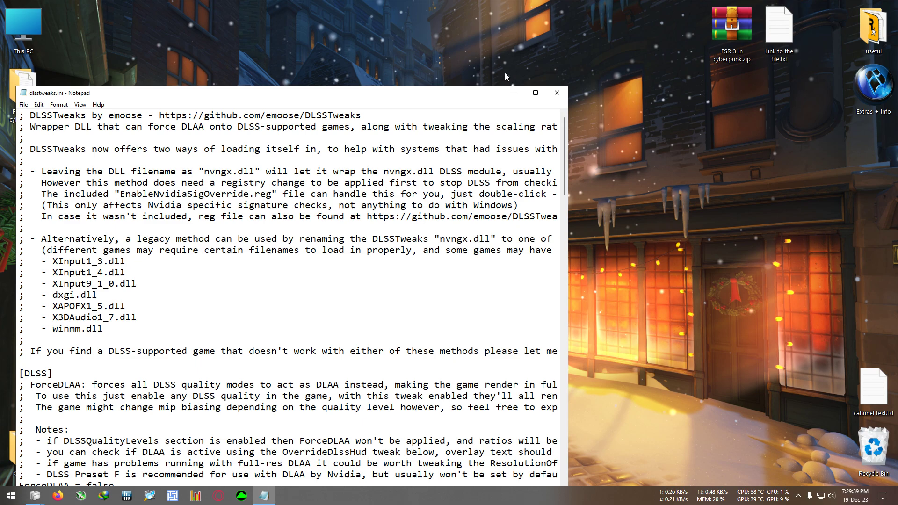
pyautogui.moveTo(373, 49); pyautogui.dragTo(347, 22)
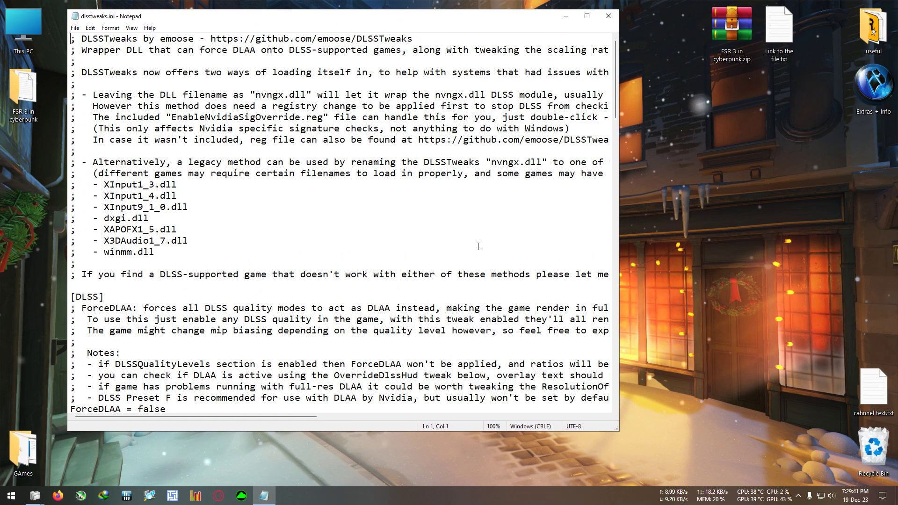
pyautogui.moveTo(617, 430); pyautogui.dragTo(569, 448)
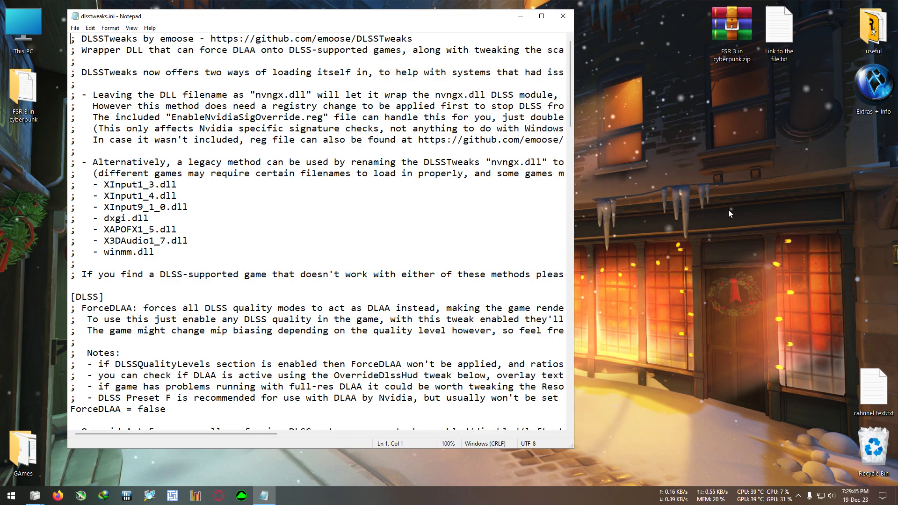
# Open read me.txt from the FSR 3 in cyberpunk folder on the desktop.
pyautogui.doubleClick(25, 43)
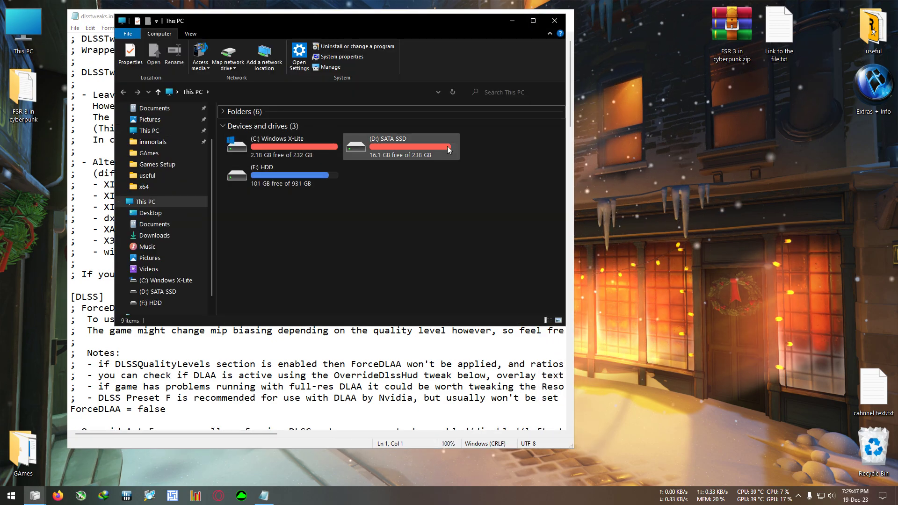
pyautogui.click(513, 24)
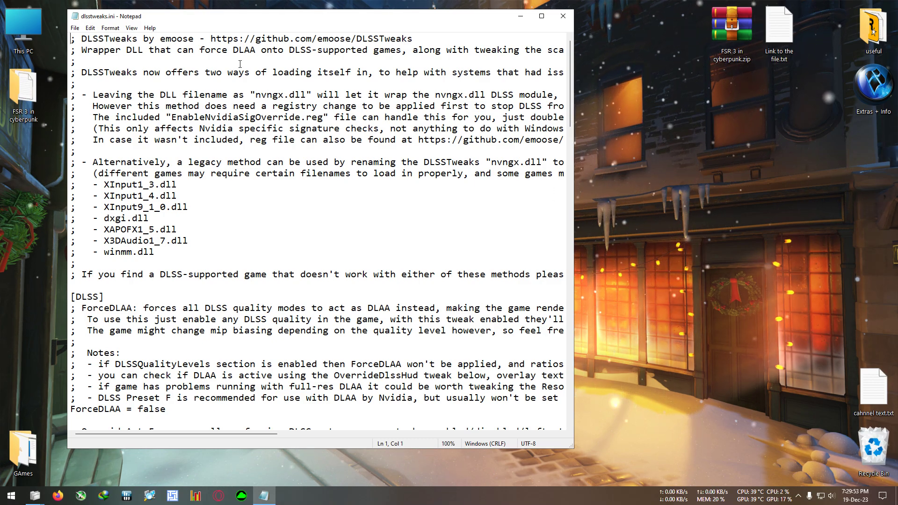
pyautogui.moveTo(13, 101); pyautogui.dragTo(638, 43)
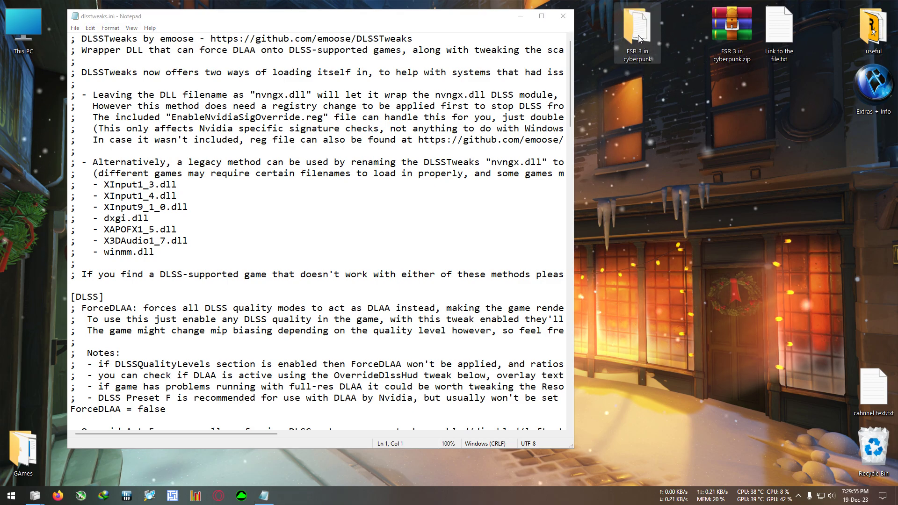
pyautogui.doubleClick(637, 36)
pyautogui.doubleClick(256, 156)
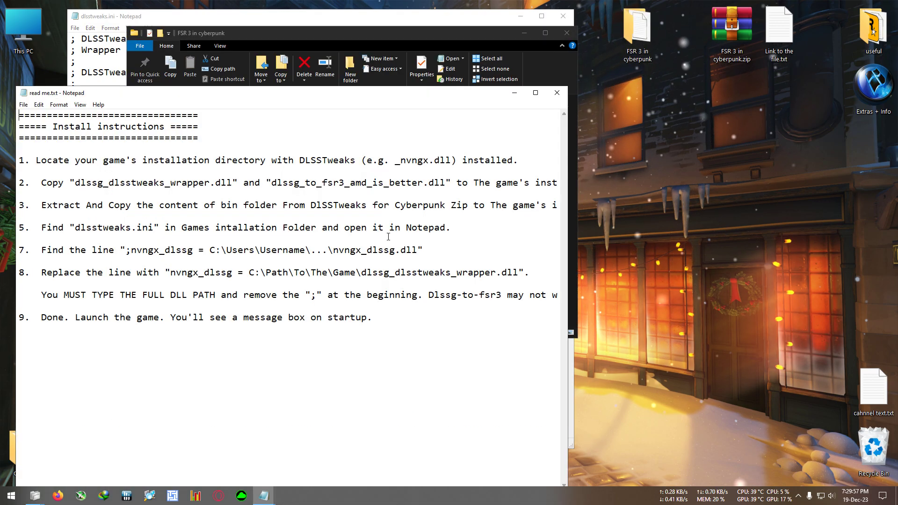
pyautogui.click(523, 33)
pyautogui.moveTo(160, 97); pyautogui.dragTo(432, 36)
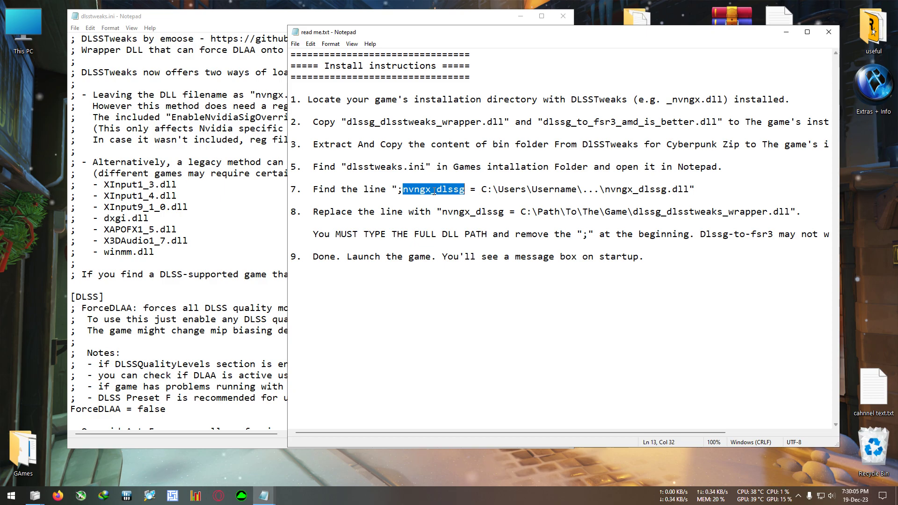
# Copy nvngx_dlssg from the read me.txt instructions and minimise the read me window.
pyautogui.rightClick(434, 192)
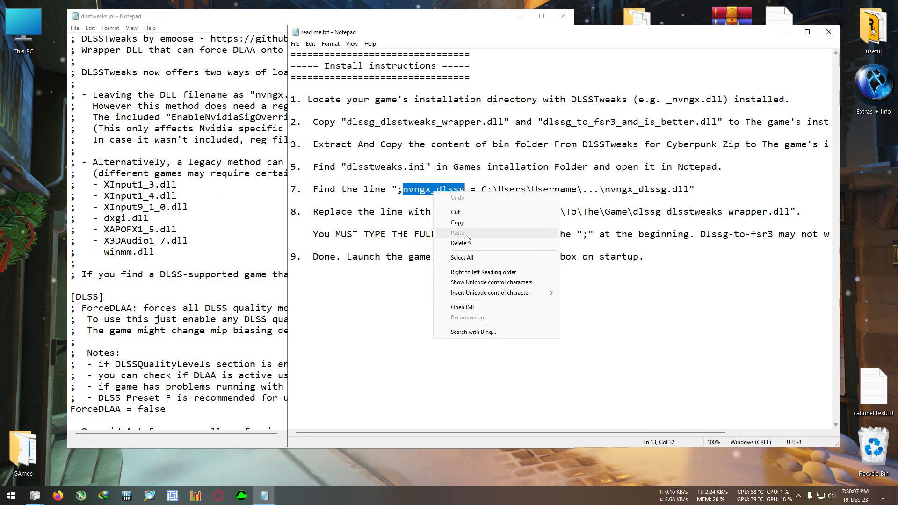
pyautogui.click(457, 223)
pyautogui.click(787, 31)
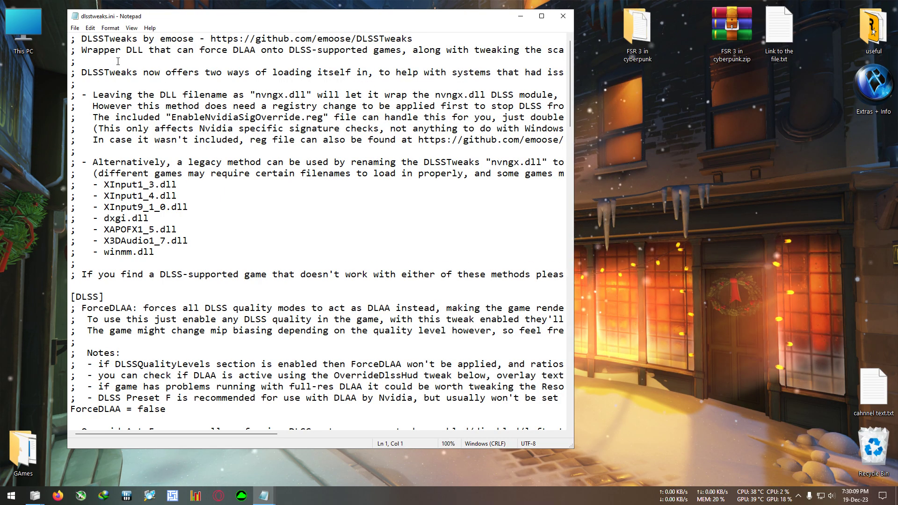
# Search dlsstweaks.ini for nvngx_dlssg to show its commented example line in [DLLPathOverrides].
pyautogui.moveTo(118, 61); pyautogui.dragTo(105, 51)
pyautogui.click(86, 41)
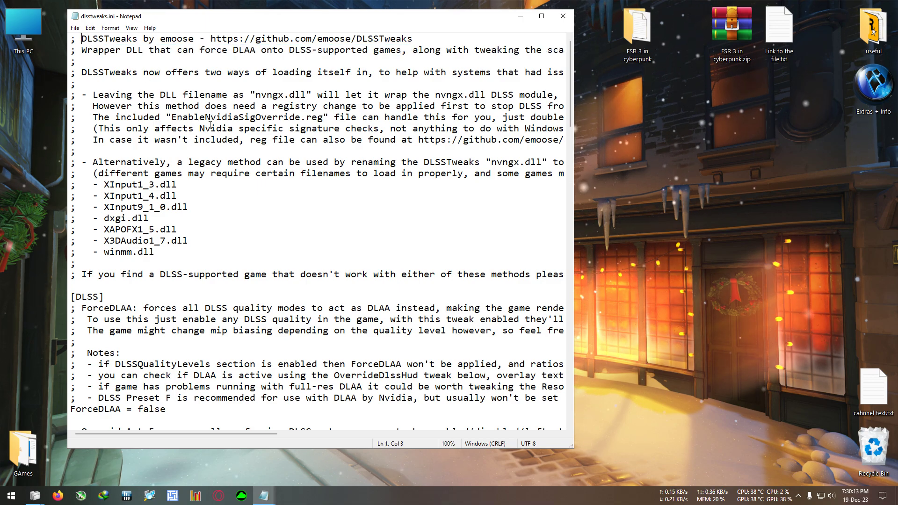
pyautogui.hotkey('ctrl', 'f')
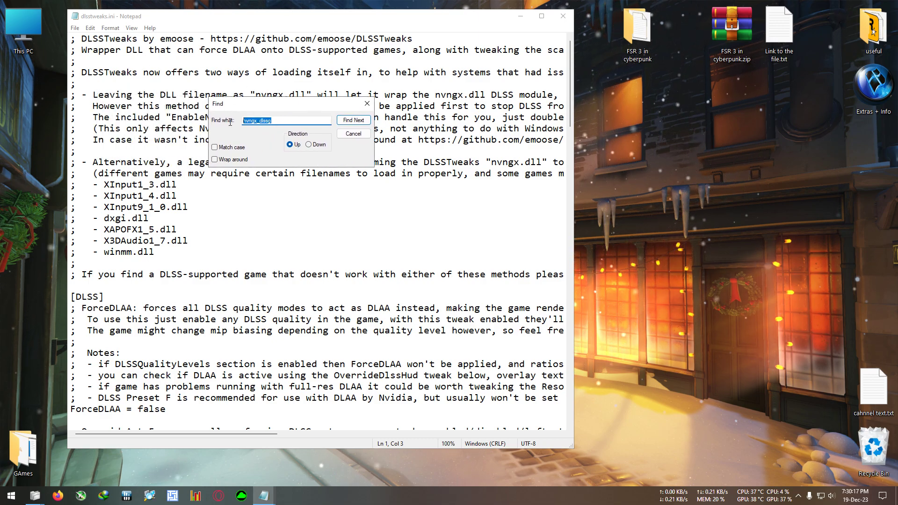
pyautogui.press('End')
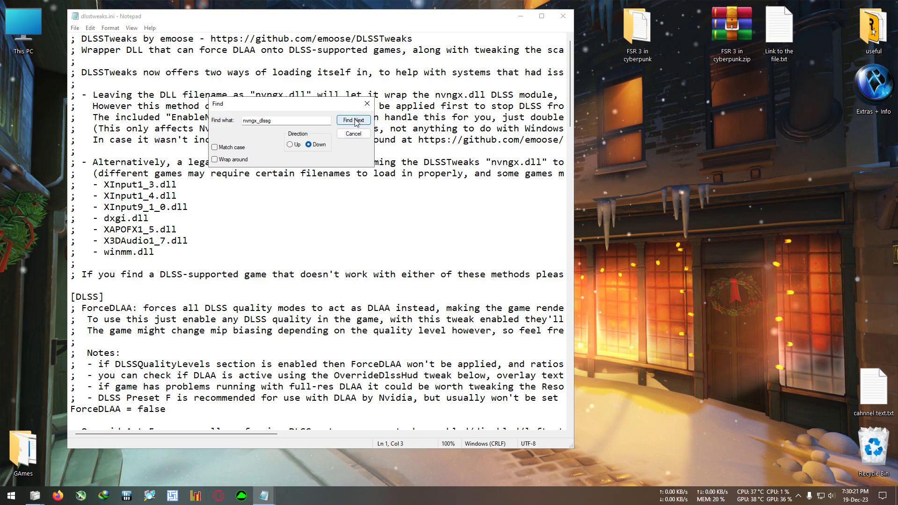
pyautogui.click(354, 121)
pyautogui.click(353, 134)
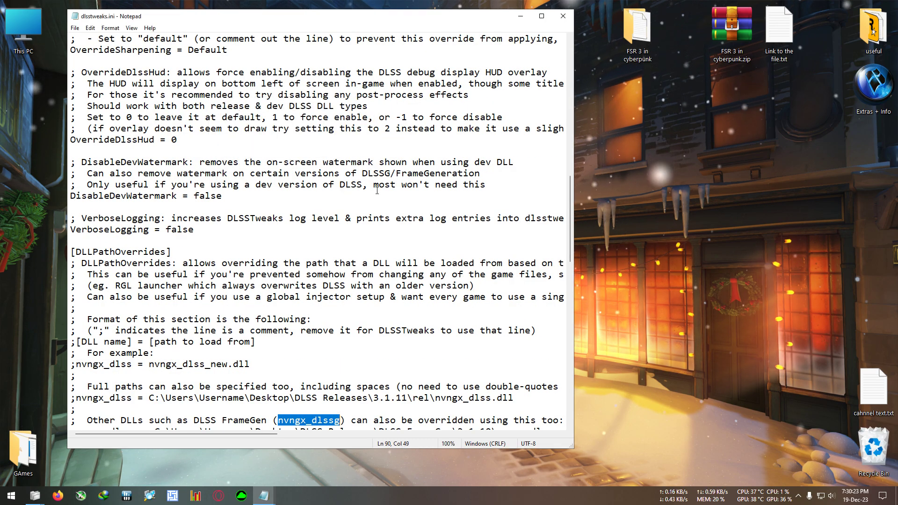
pyautogui.moveTo(568, 204); pyautogui.dragTo(574, 262)
pyautogui.moveTo(263, 434)
pyautogui.mouseDown()
pyautogui.moveTo(285, 434)
pyautogui.moveTo(256, 434)
pyautogui.mouseUp()
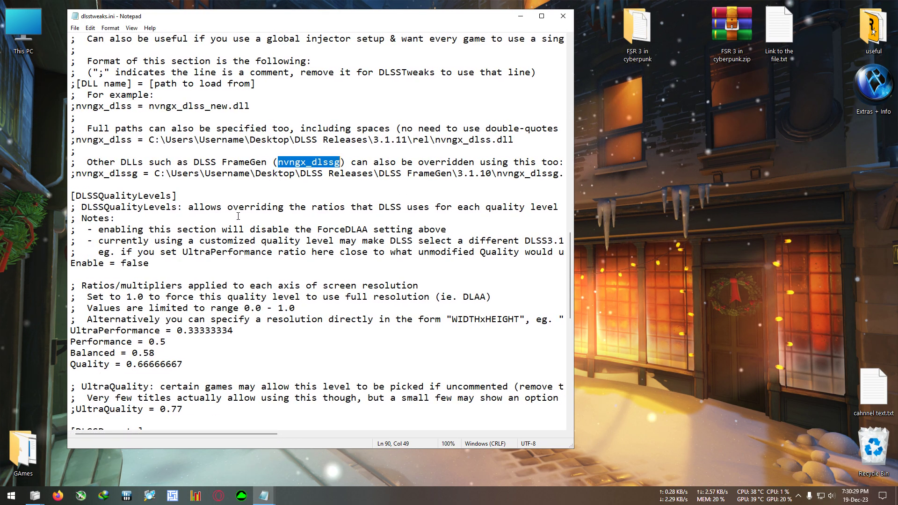
# Maximize Notepad and remove the ';' comment marker from the nvngx_dlssg line.
pyautogui.click(541, 19)
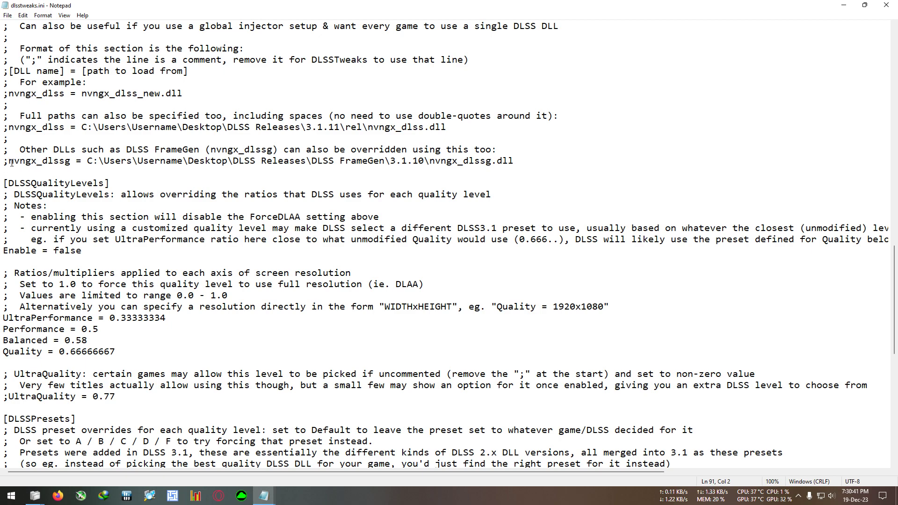
pyautogui.moveTo(11, 162); pyautogui.dragTo(471, 160)
pyautogui.press('Right')
pyautogui.press('BackSpace')
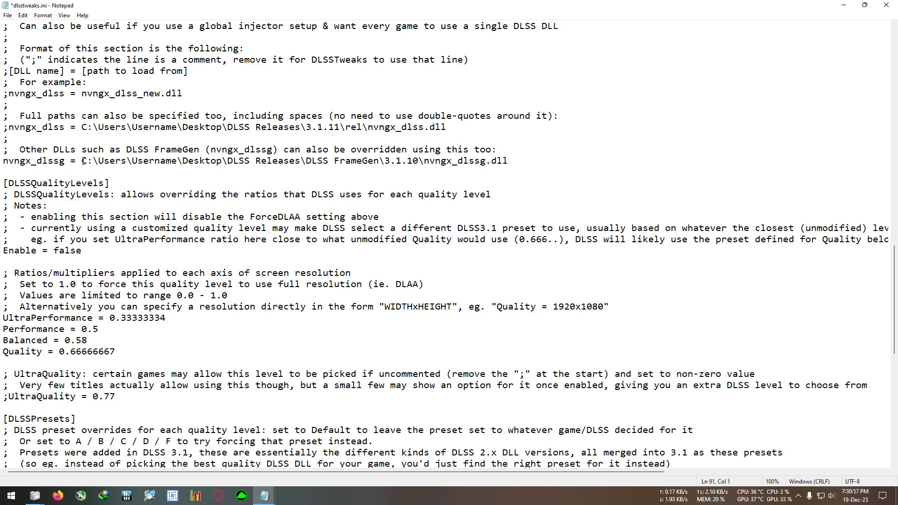
# Delete the example DLL path after 'nvngx_dlssg =', leaving the value empty.
pyautogui.moveTo(196, 162); pyautogui.dragTo(452, 168)
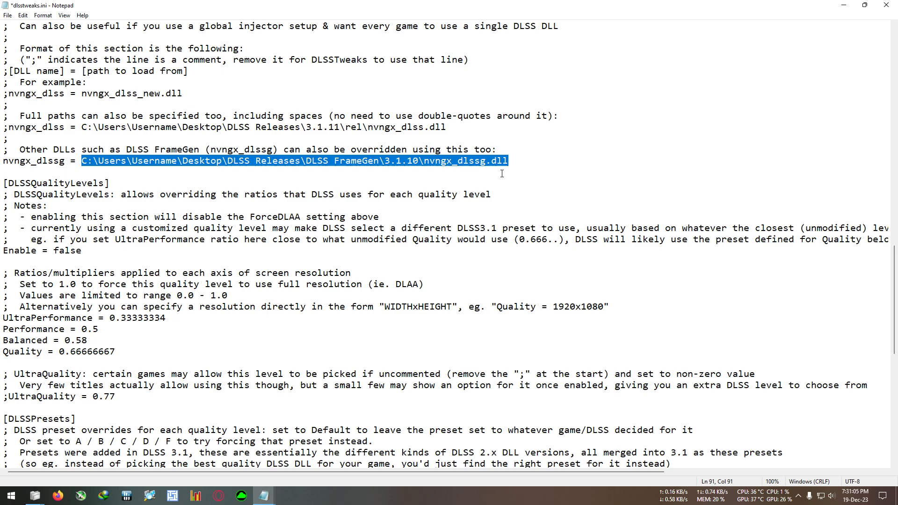
pyautogui.click(80, 161)
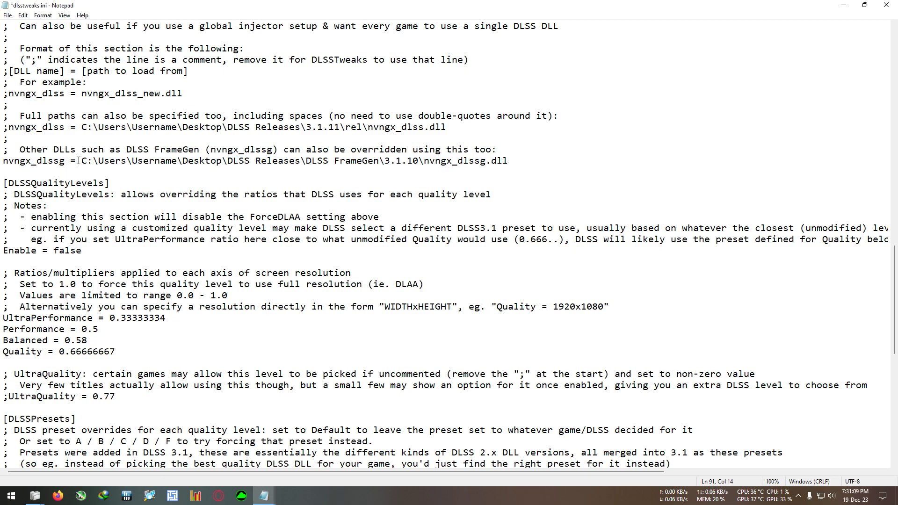
pyautogui.moveTo(84, 161); pyautogui.dragTo(484, 171)
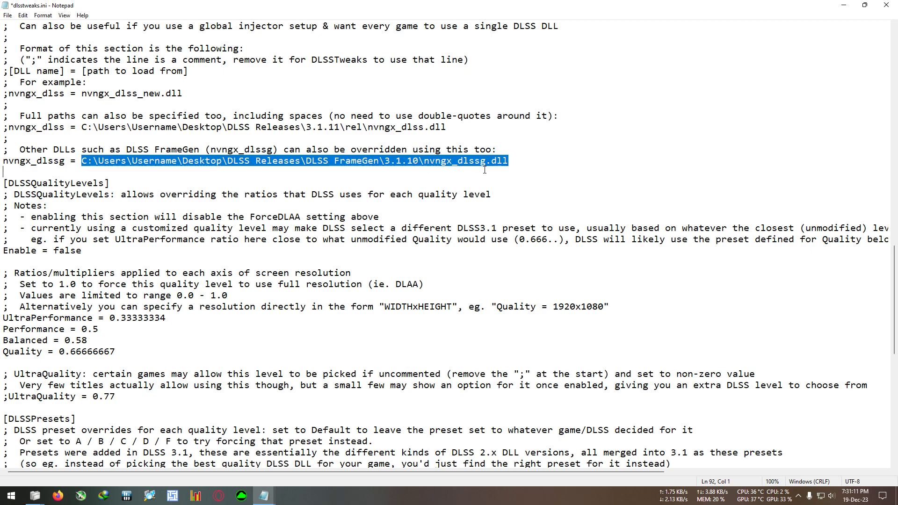
pyautogui.press('BackSpace')
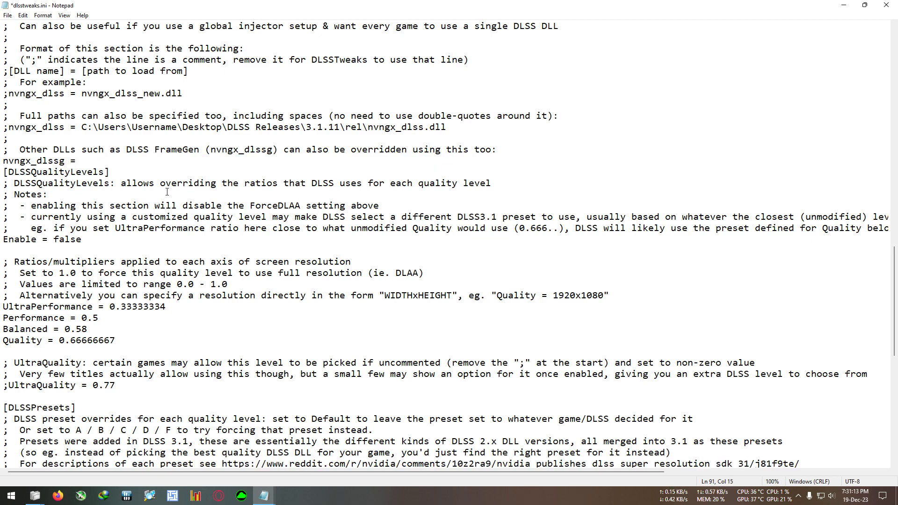
# Open the folder of the Play Cyberpunk 2077 shortcut from the GAmes desktop folder.
pyautogui.moveTo(357, 5); pyautogui.dragTo(257, 51)
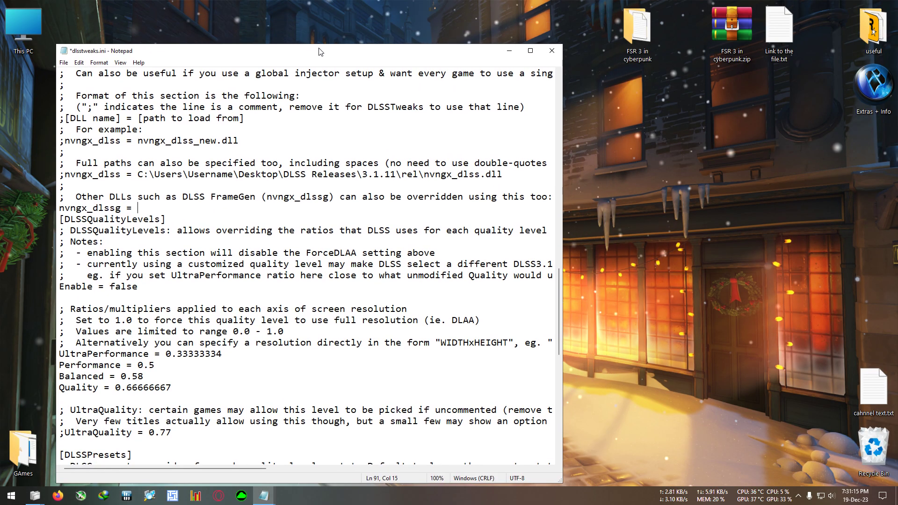
pyautogui.rightClick(24, 440)
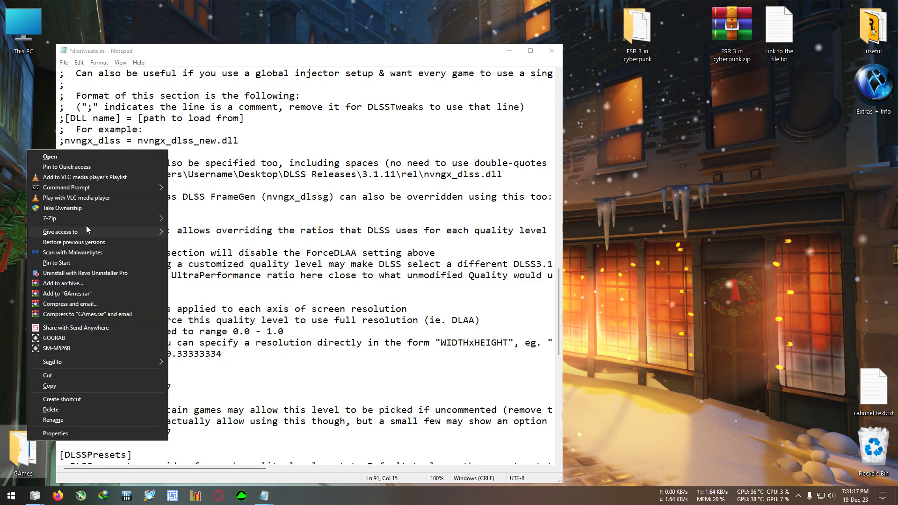
pyautogui.click(50, 156)
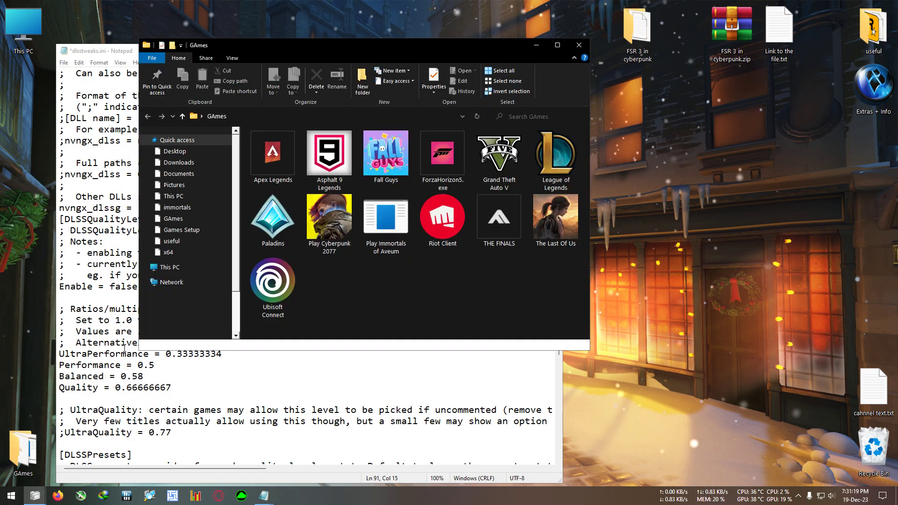
pyautogui.rightClick(335, 206)
pyautogui.click(372, 222)
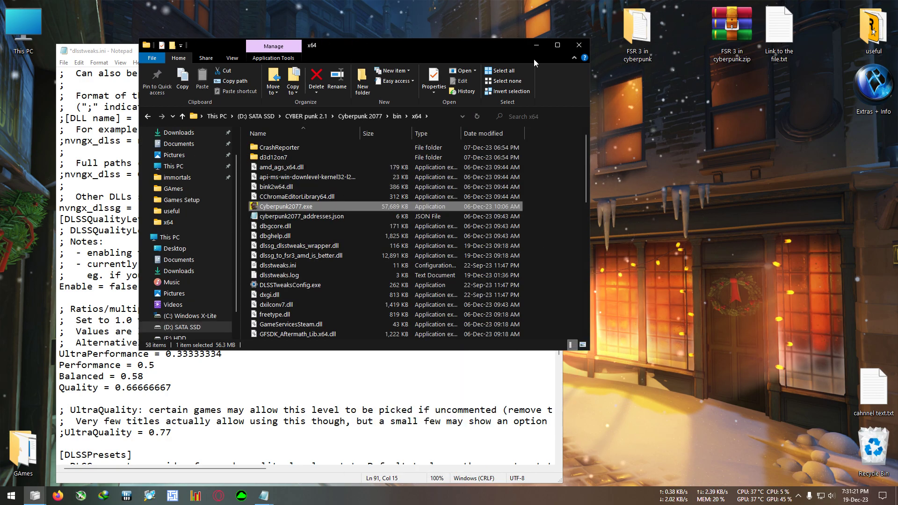
# Copy the x64 folder path from the Explorer address bar.
pyautogui.moveTo(558, 47); pyautogui.dragTo(725, 47)
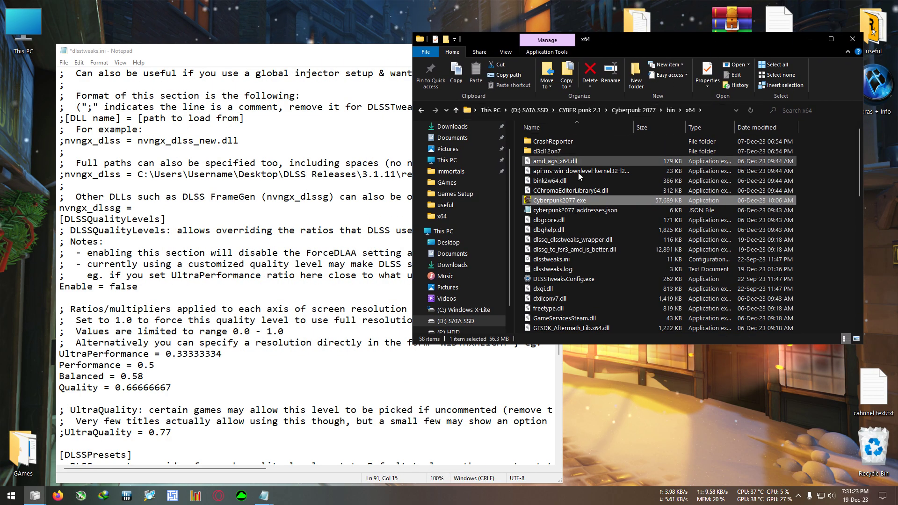
pyautogui.moveTo(638, 43); pyautogui.dragTo(575, 28)
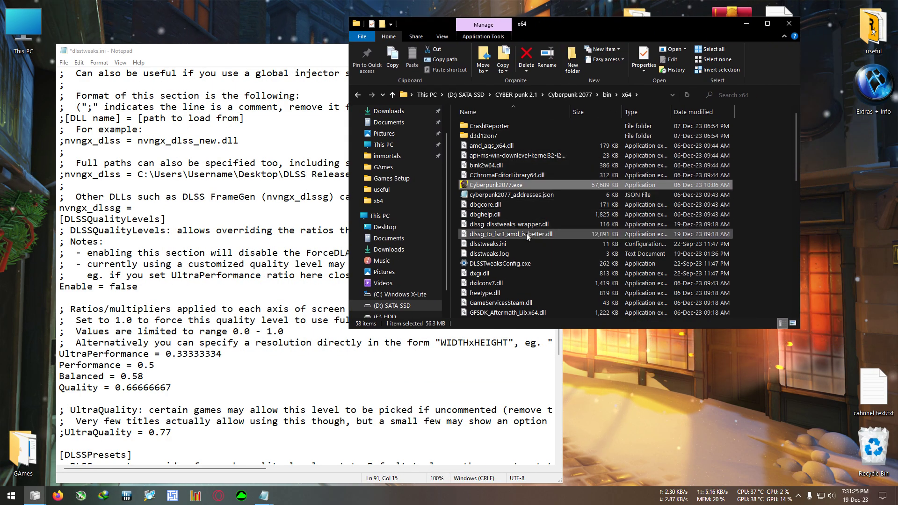
pyautogui.click(507, 225)
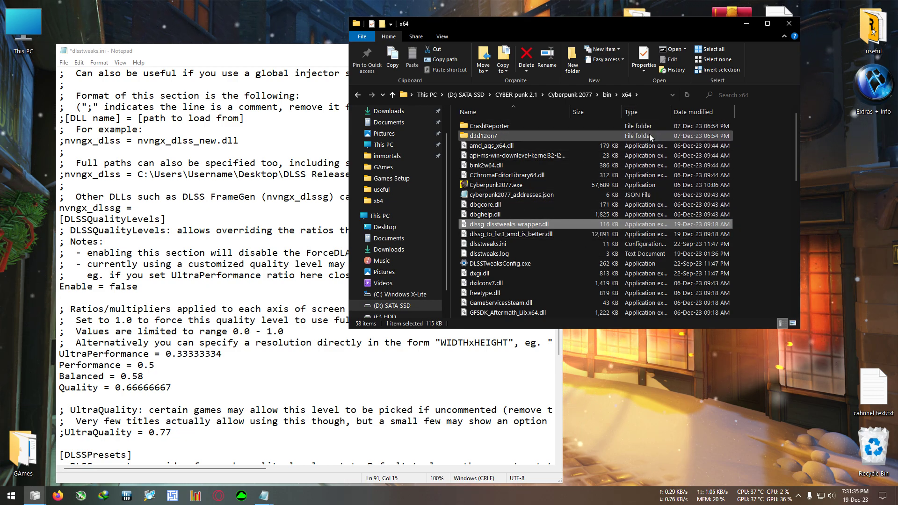
pyautogui.click(514, 96)
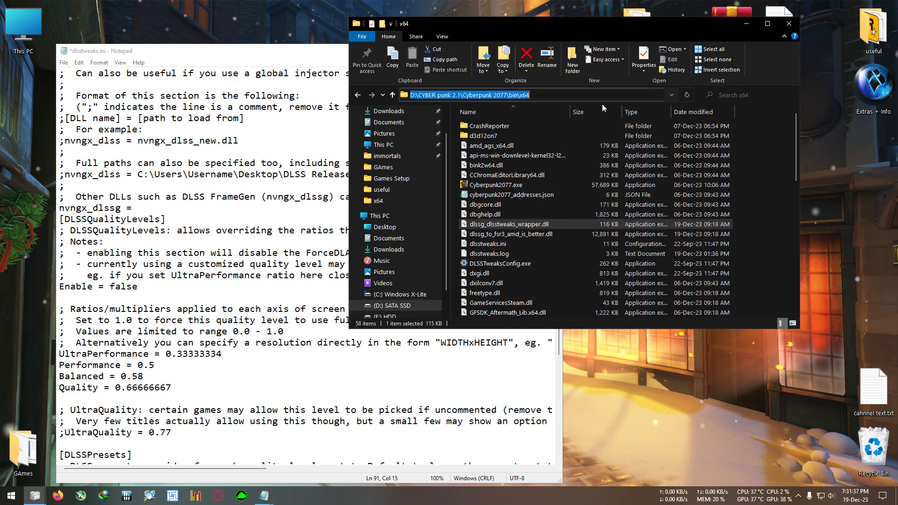
pyautogui.rightClick(513, 96)
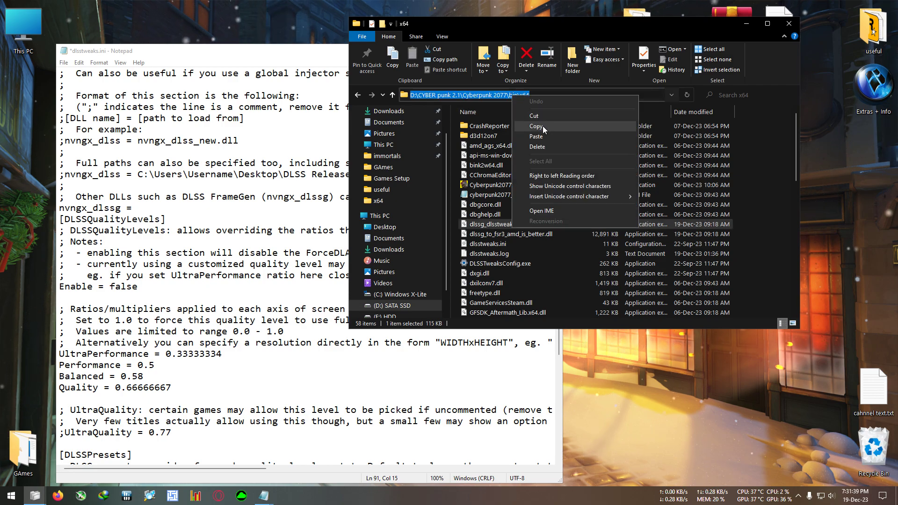
pyautogui.click(543, 125)
pyautogui.press('Escape')
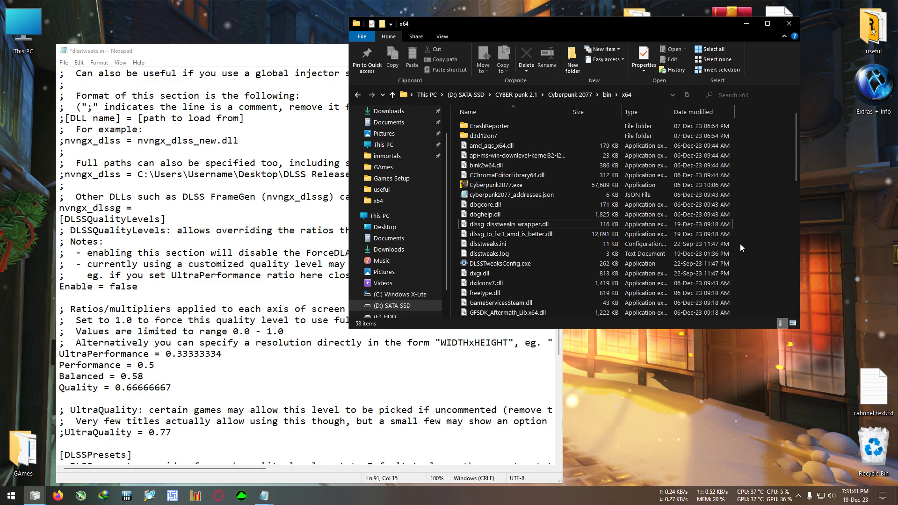
# Copy the location path from dlssg_dlsstweaks_wrapper.dll's Properties window.
pyautogui.rightClick(505, 229)
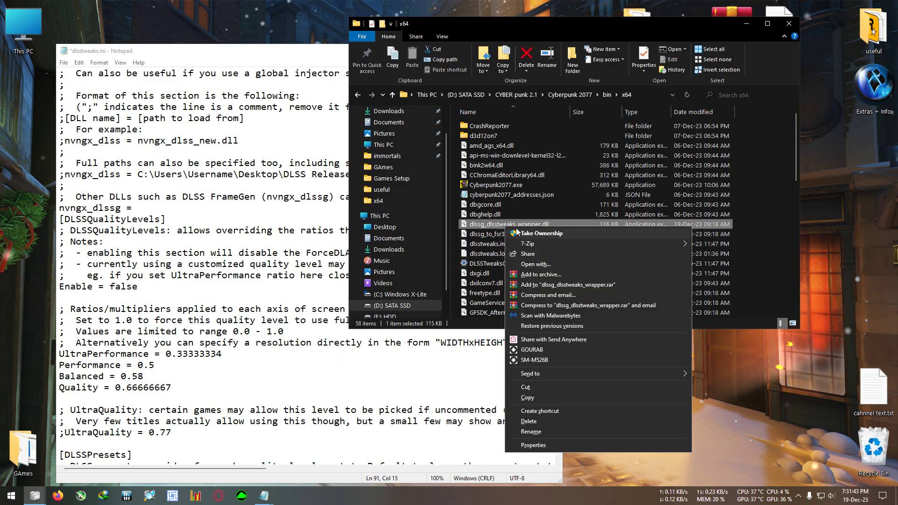
pyautogui.click(543, 445)
pyautogui.moveTo(571, 240); pyautogui.dragTo(479, 148)
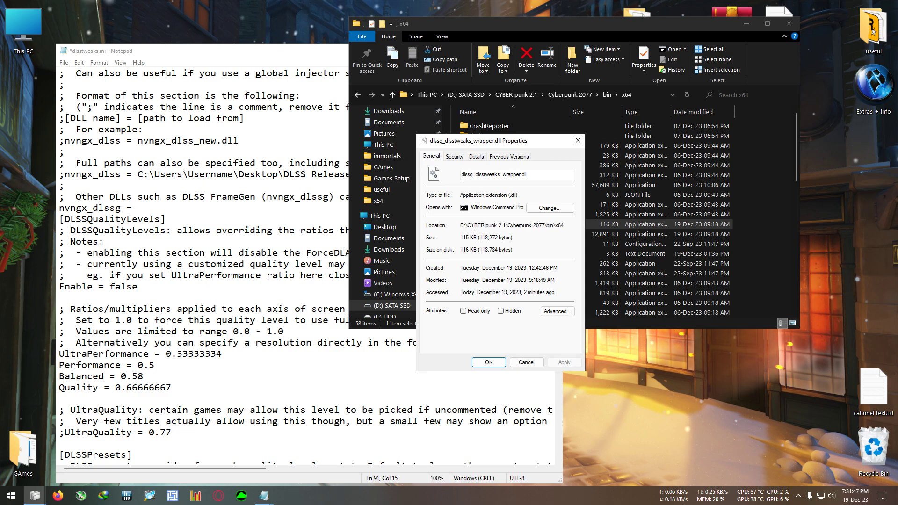
pyautogui.moveTo(463, 225); pyautogui.dragTo(566, 225)
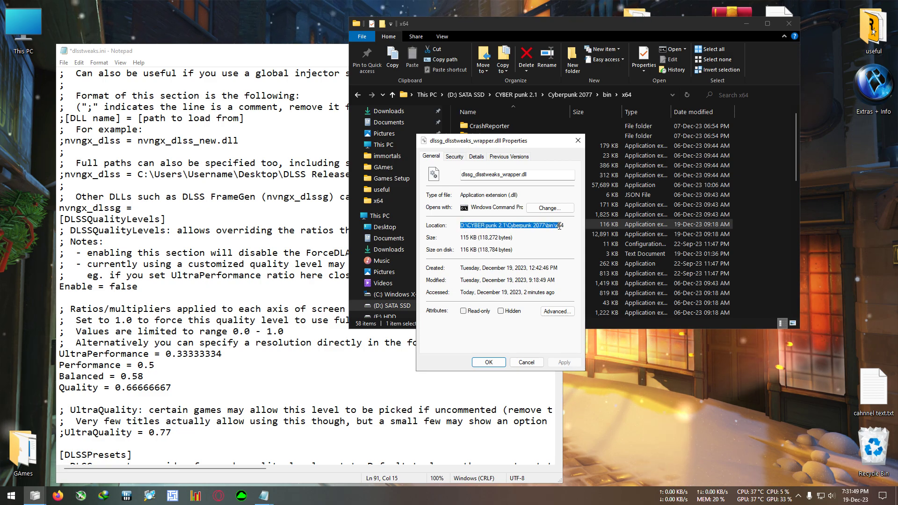
pyautogui.rightClick(529, 226)
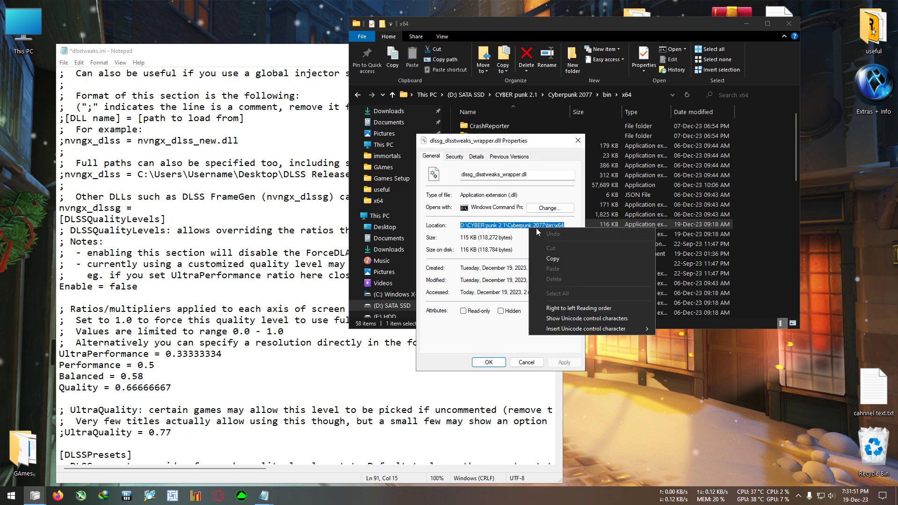
pyautogui.click(552, 258)
pyautogui.click(488, 362)
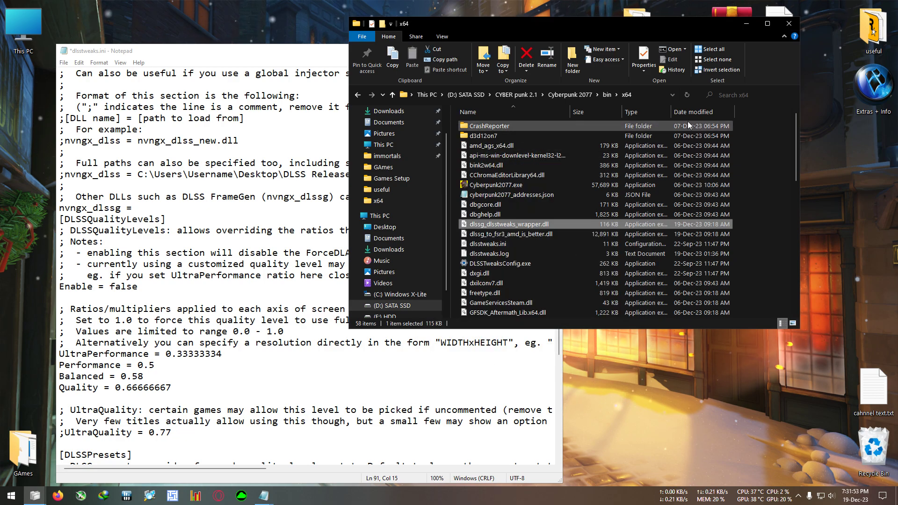
# Paste the path so the line reads 'nvngx_dlssg = D:\CYBER punk 2.1\Cyberpunk 2077\bin\x64\'.
pyautogui.moveTo(537, 31); pyautogui.dragTo(657, 34)
pyautogui.moveTo(262, 50); pyautogui.dragTo(245, 39)
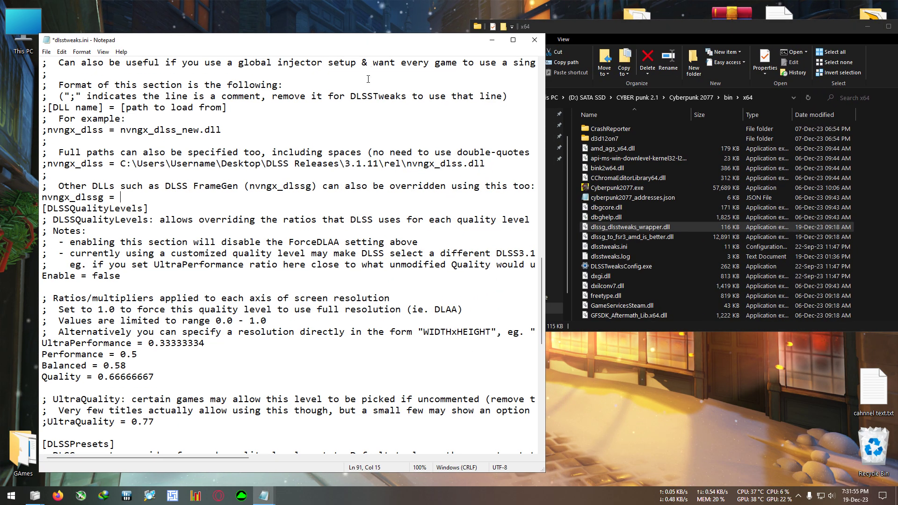
pyautogui.rightClick(122, 197)
pyautogui.click(191, 228)
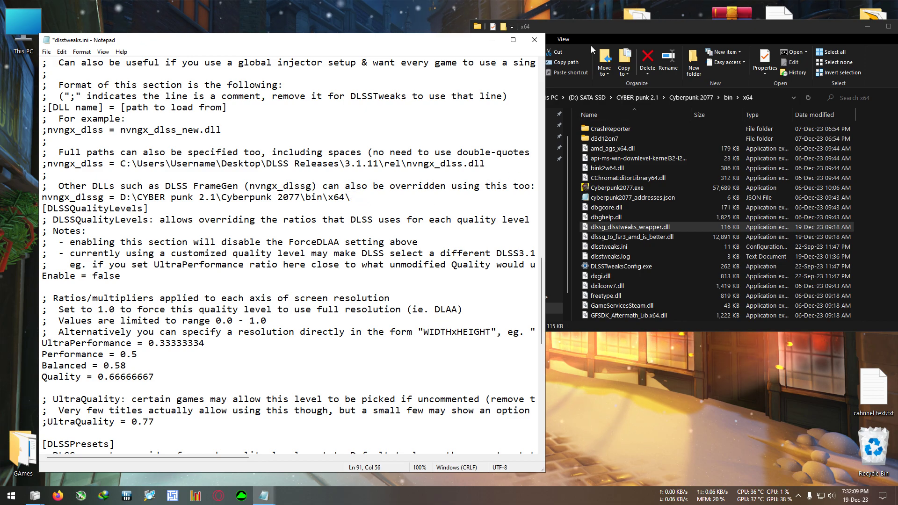
# Copy the full file name dlssg_dlsstweaks_wrapper.dll via rename without changing it.
pyautogui.moveTo(597, 38); pyautogui.dragTo(590, 34)
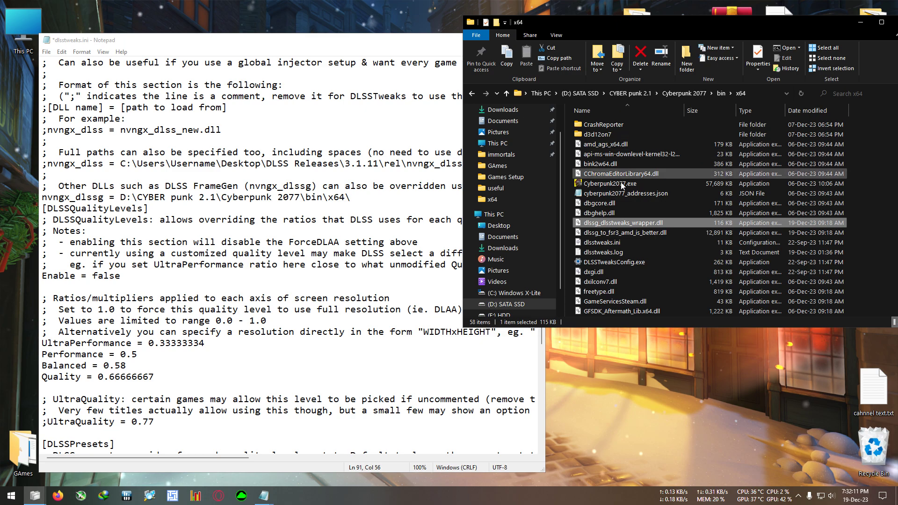
pyautogui.rightClick(611, 224)
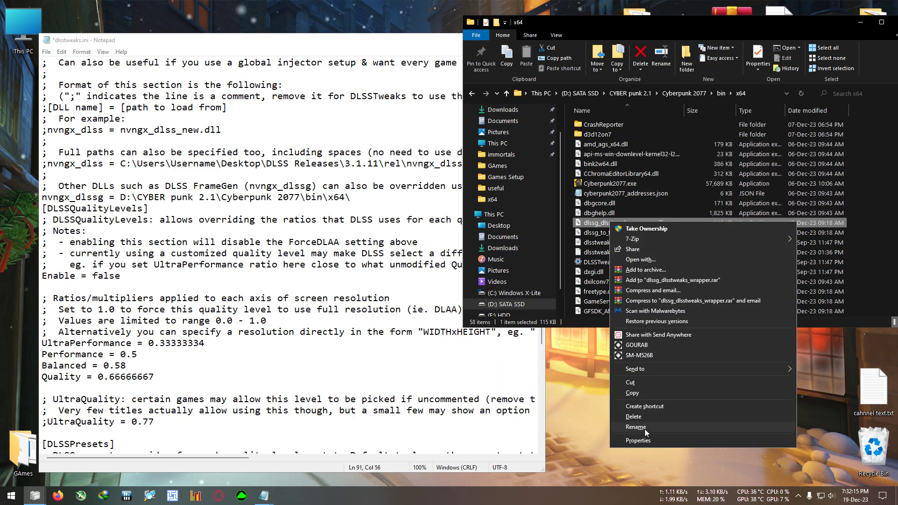
pyautogui.click(622, 223)
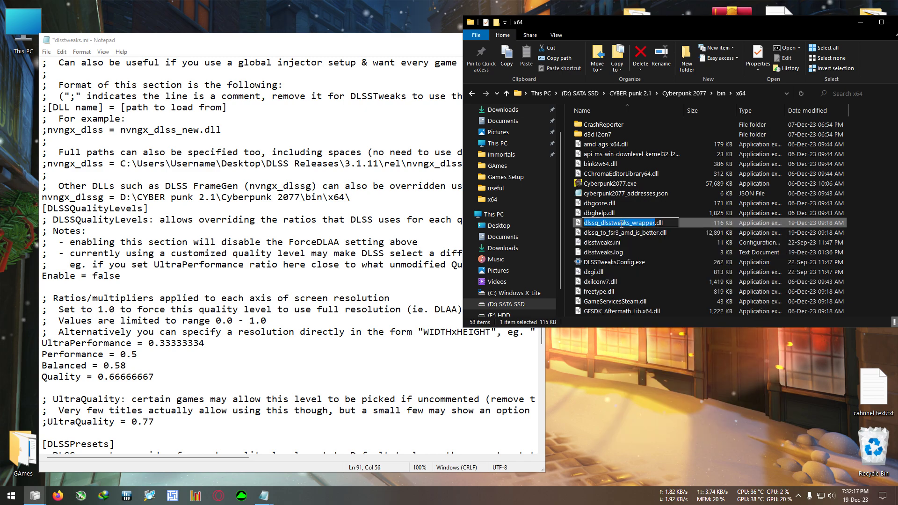
pyautogui.press('Escape')
pyautogui.rightClick(660, 224)
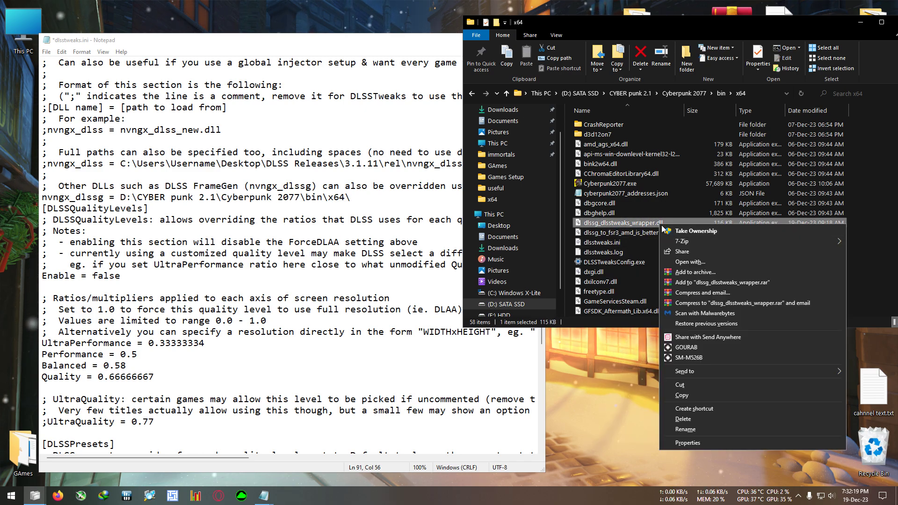
pyautogui.click(688, 429)
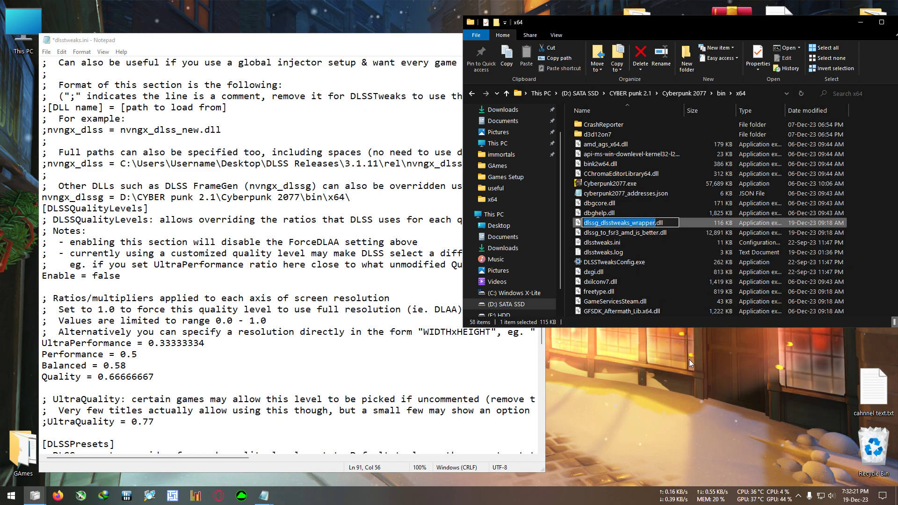
pyautogui.click(670, 225)
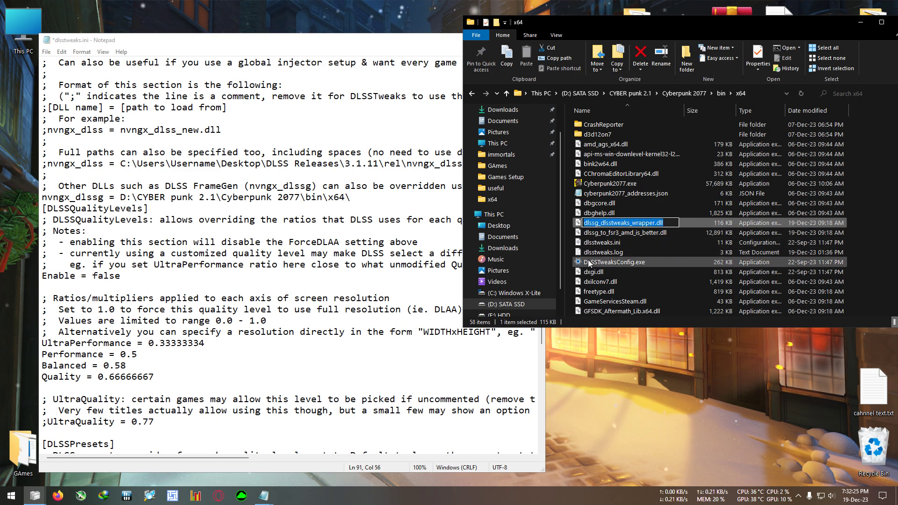
pyautogui.rightClick(645, 223)
pyautogui.click(671, 255)
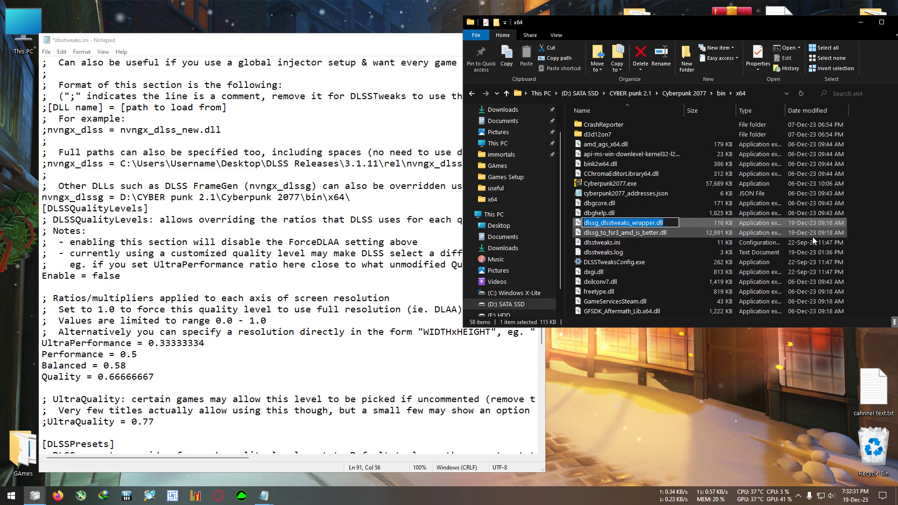
pyautogui.click(794, 95)
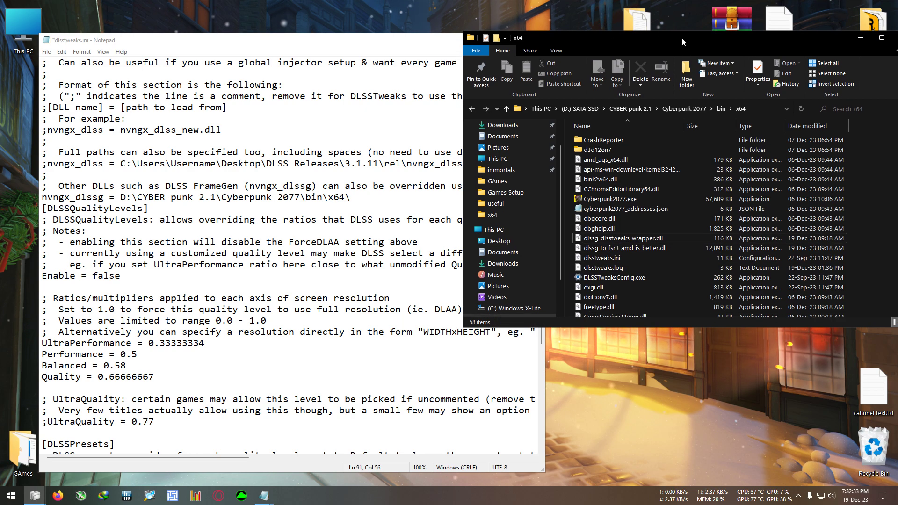
pyautogui.click(860, 22)
# Paste dlssg_dlsstweaks_wrapper.dll after 'x64\' on the nvngx_dlssg line and maximize Notepad.
pyautogui.moveTo(328, 40); pyautogui.dragTo(382, 19)
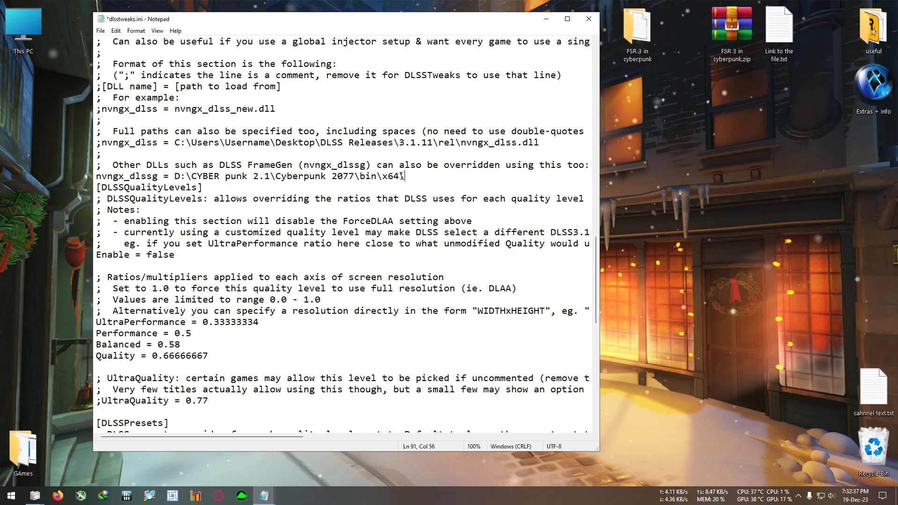
pyautogui.rightClick(537, 172)
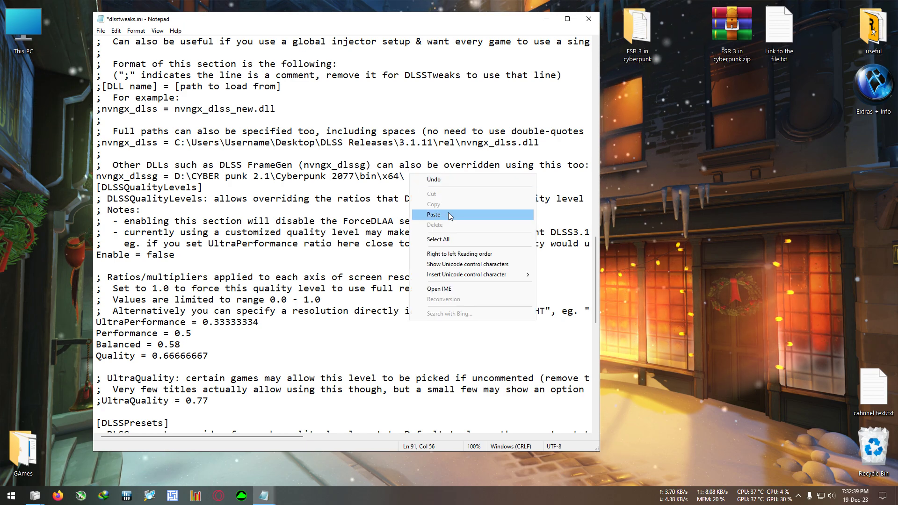
pyautogui.click(550, 212)
pyautogui.click(567, 19)
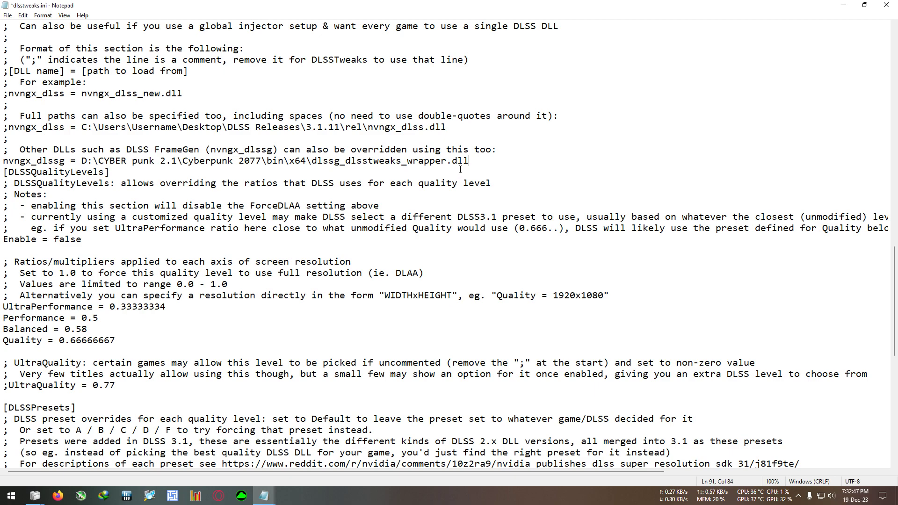
# Add a line break after the nvngx_dlssg line and save dlsstweaks.ini.
pyautogui.press('Return')
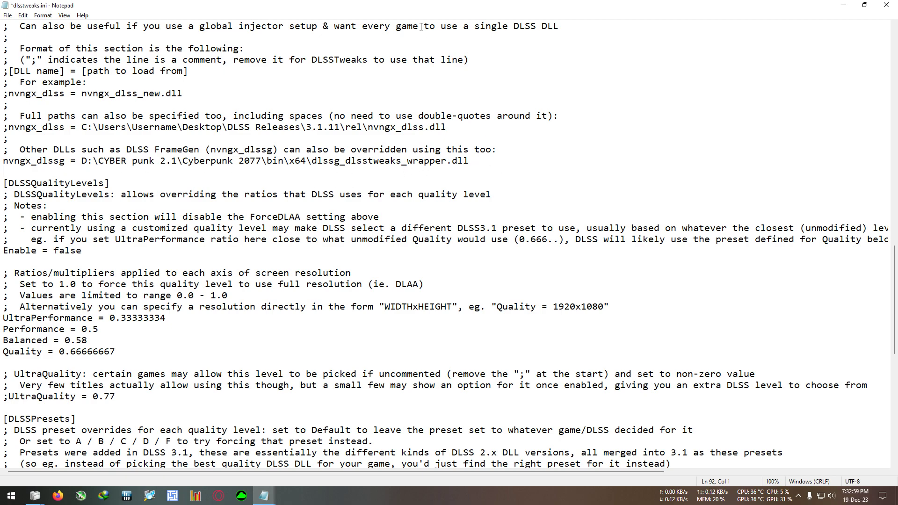
pyautogui.doubleClick(410, 10)
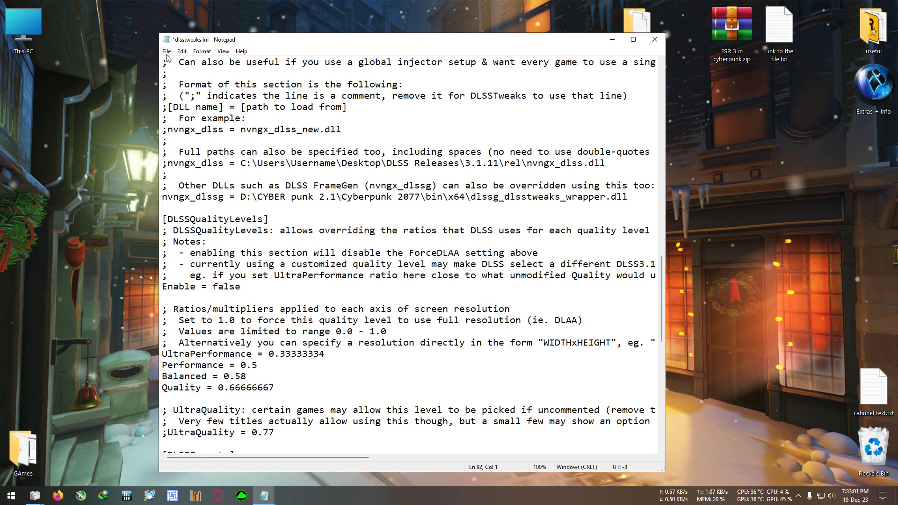
pyautogui.click(167, 52)
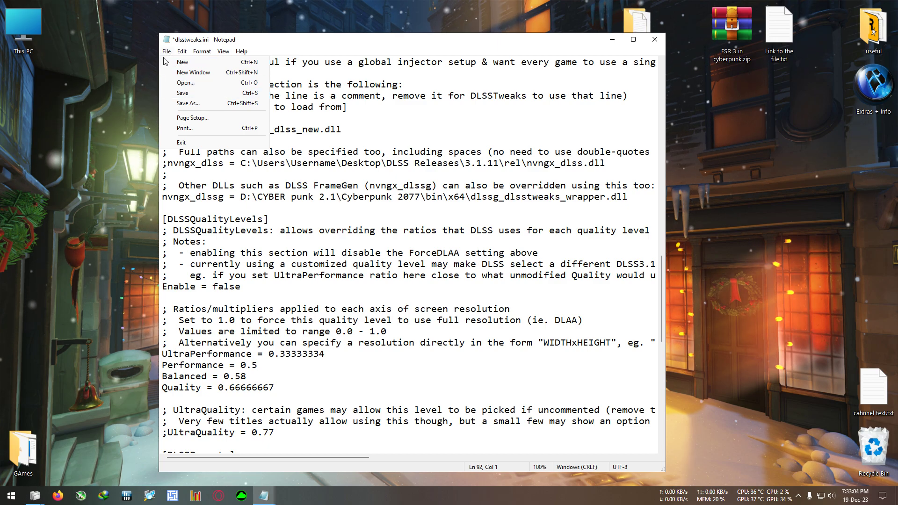
pyautogui.click(196, 93)
# Close Notepad and launch Play Cyberpunk 2077 from the GAmes folder.
pyautogui.click(655, 40)
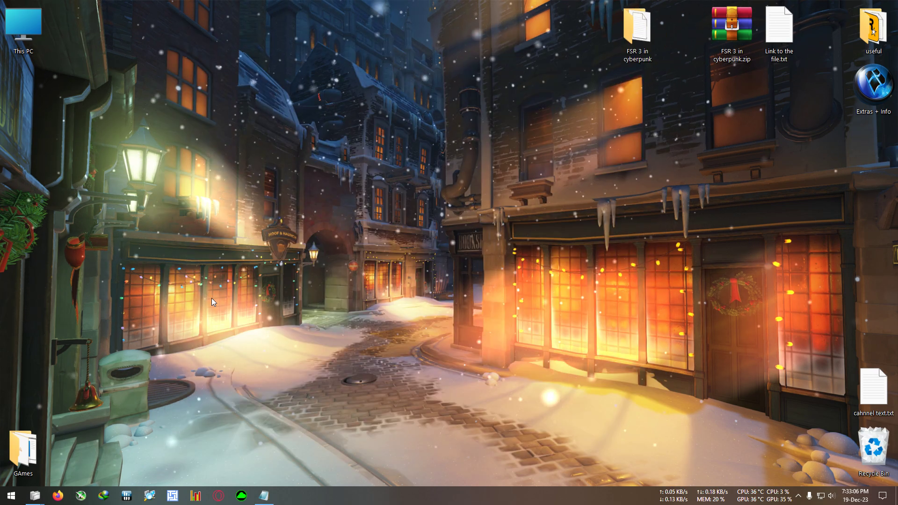
pyautogui.doubleClick(23, 449)
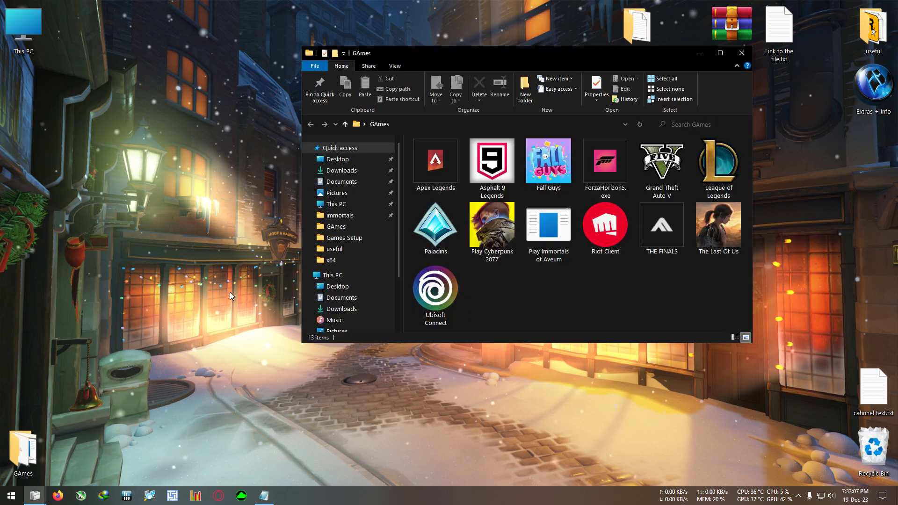
pyautogui.doubleClick(492, 226)
pyautogui.click(701, 55)
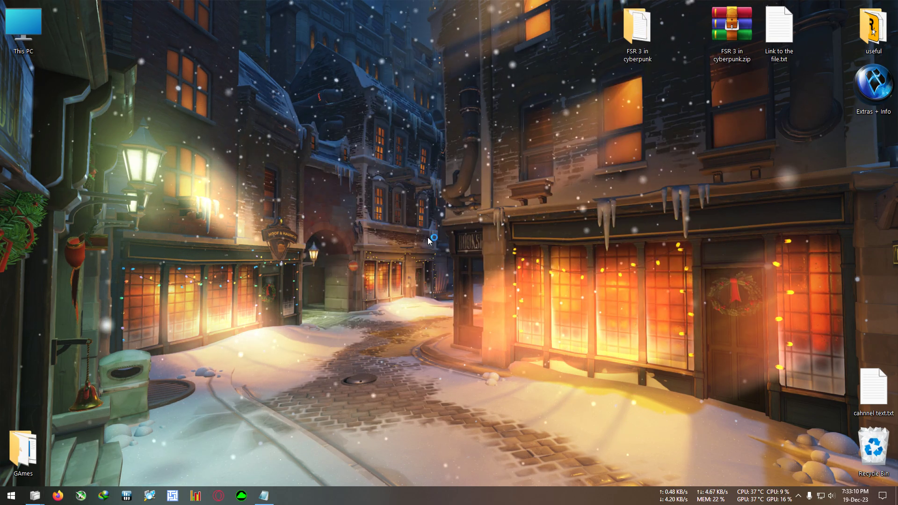
# Lower the volume and dismiss the dlssg-to-fsr3 notice about FSR 3 Frame Generation replacing DLSS-G.
pyautogui.press('XF86AudioLowerVolume')
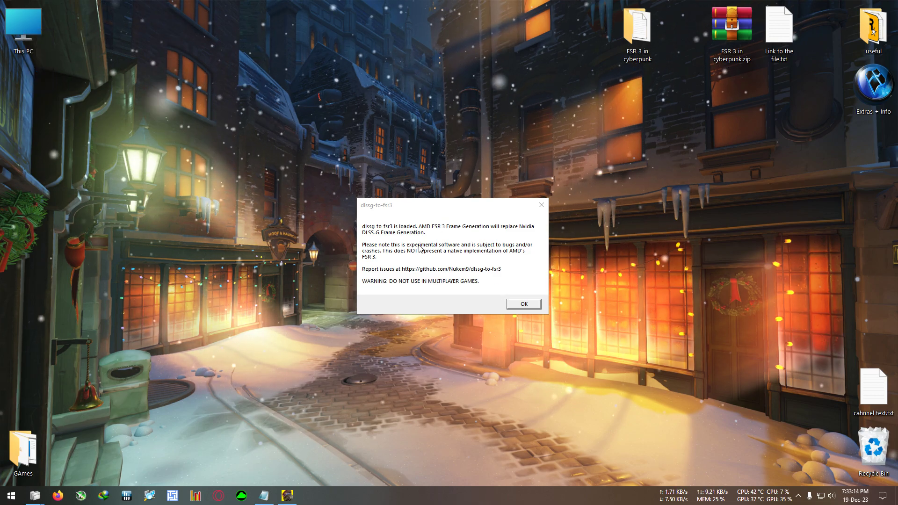
pyautogui.moveTo(458, 207); pyautogui.dragTo(364, 71)
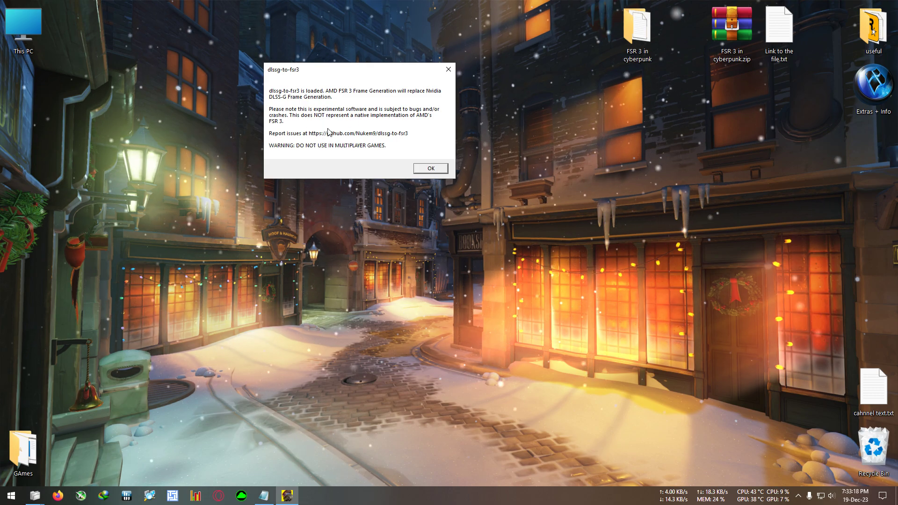
pyautogui.moveTo(350, 71); pyautogui.dragTo(454, 72)
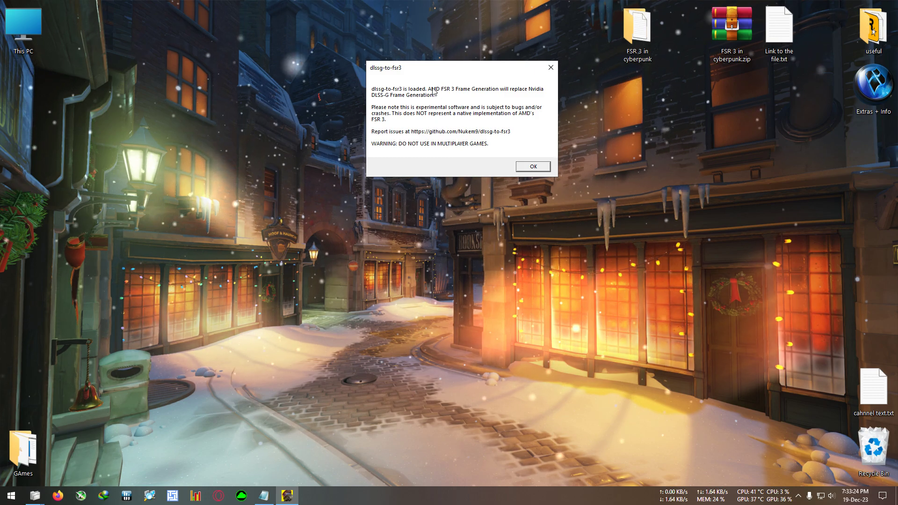
pyautogui.click(525, 168)
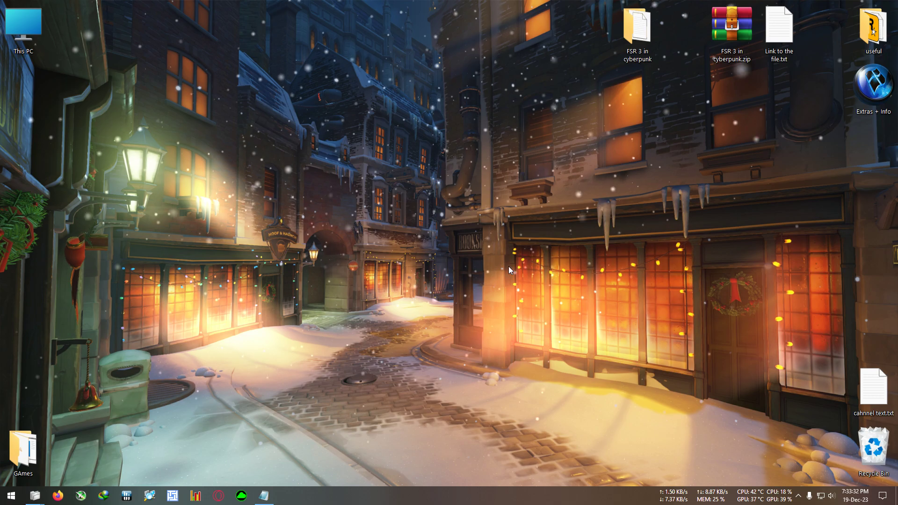
# Mute system sound while Cyberpunk 2077 boots to its title screen.
pyautogui.press('XF86AudioMute')
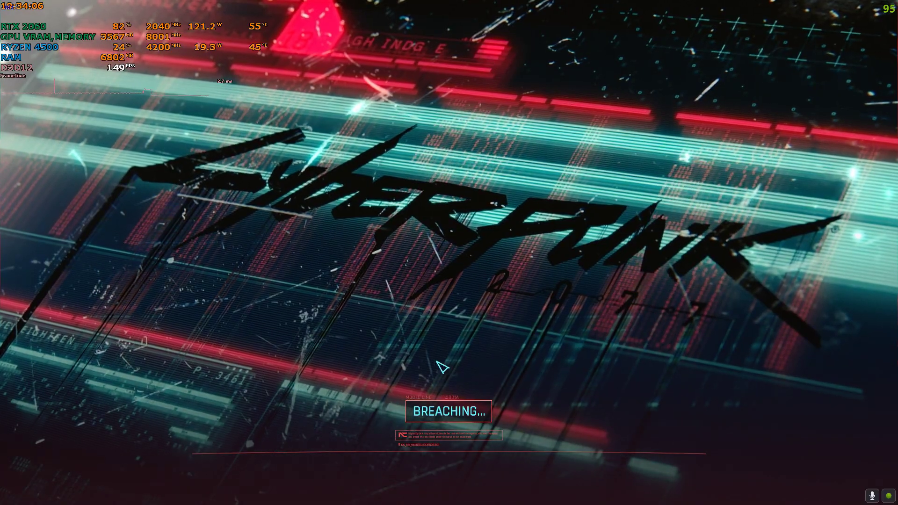
# Lower the volume, continue the most recent save and press Space to enter the city.
pyautogui.press('XF86AudioLowerVolume')
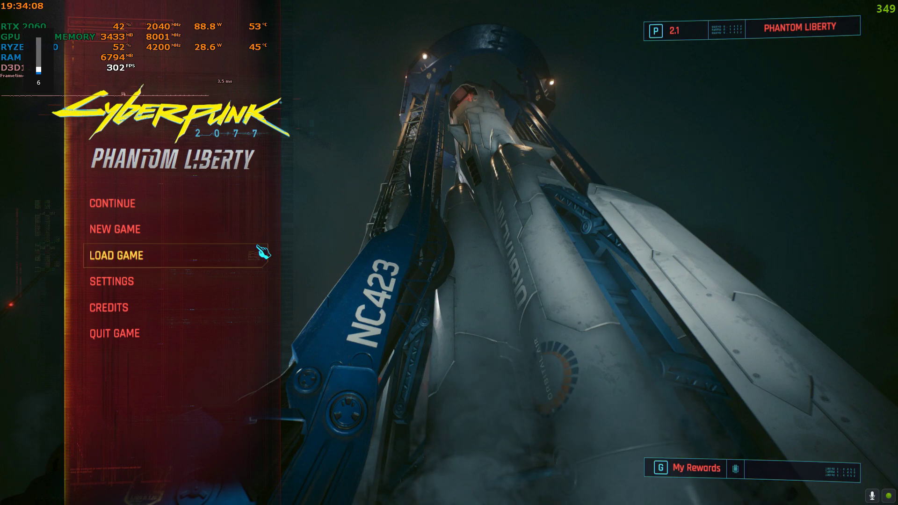
pyautogui.click(146, 206)
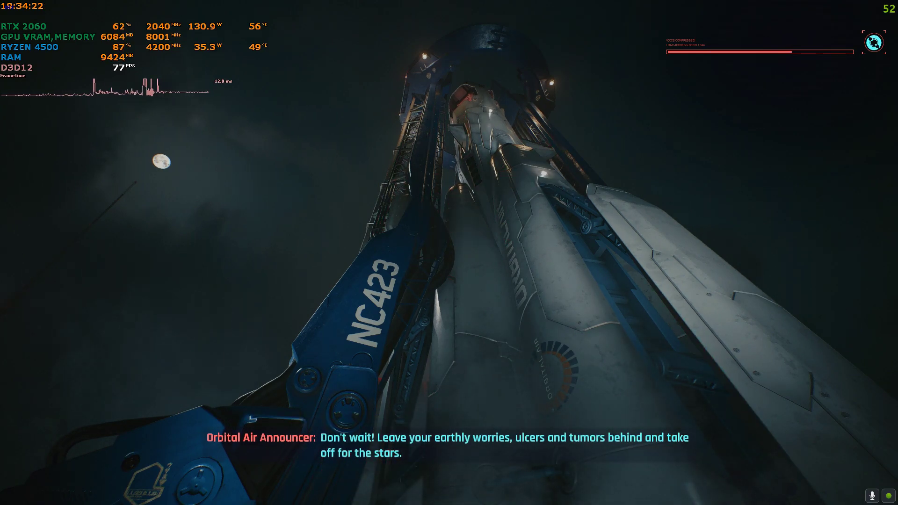
pyautogui.press('space')
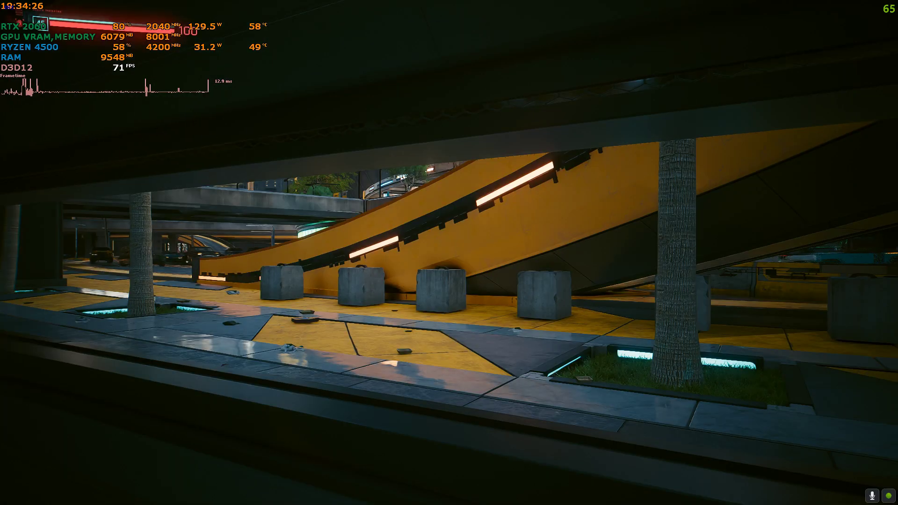
# Walk the character along the walkway and railing toward the plaza.
pyautogui.press('w')
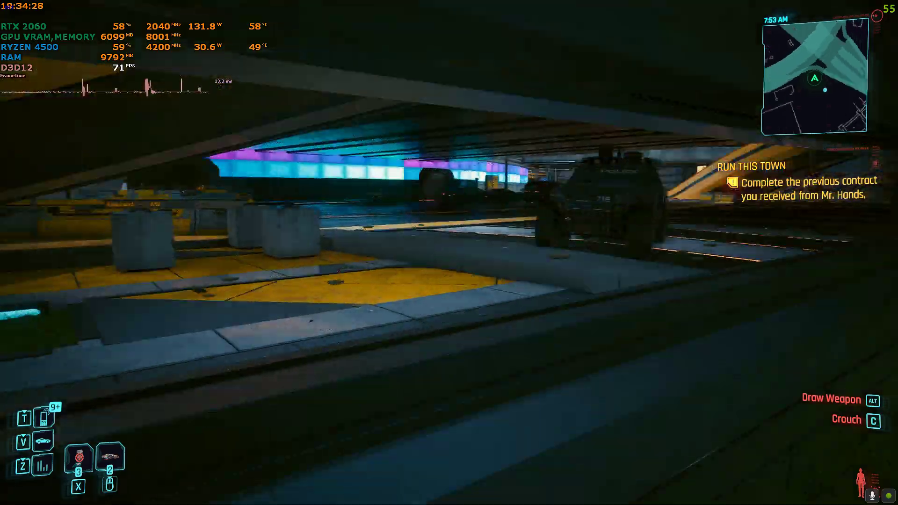
pyautogui.press('w')
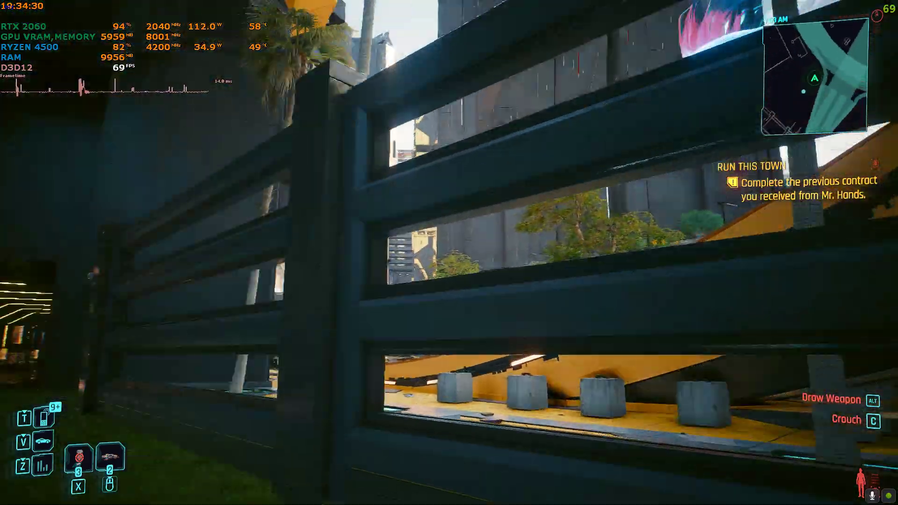
pyautogui.press('w')
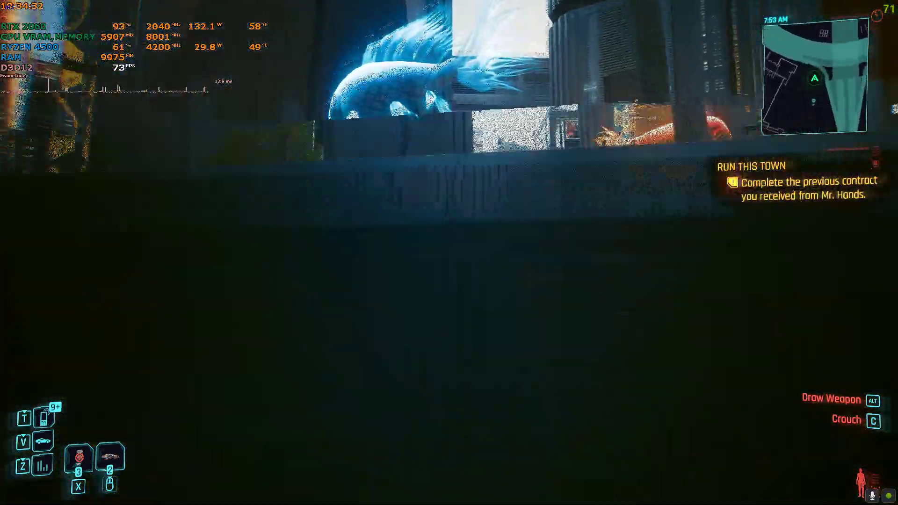
pyautogui.press('w')
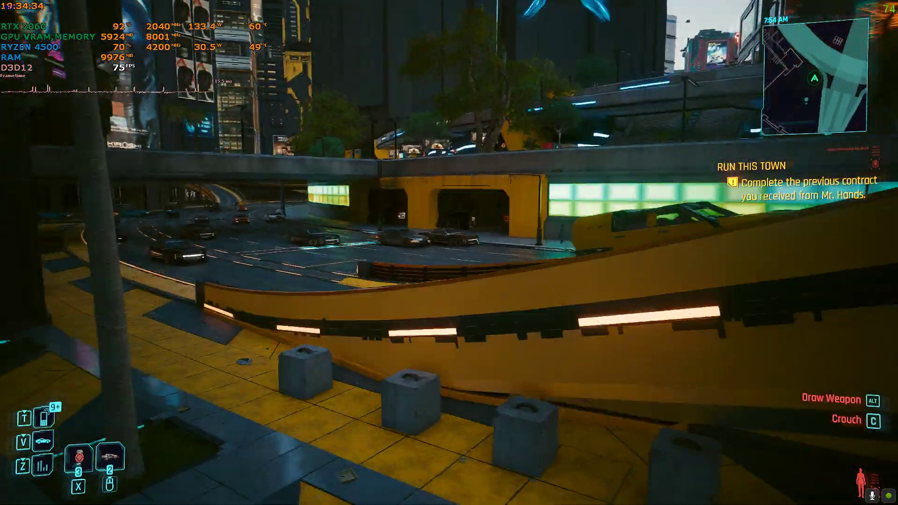
pyautogui.press('w')
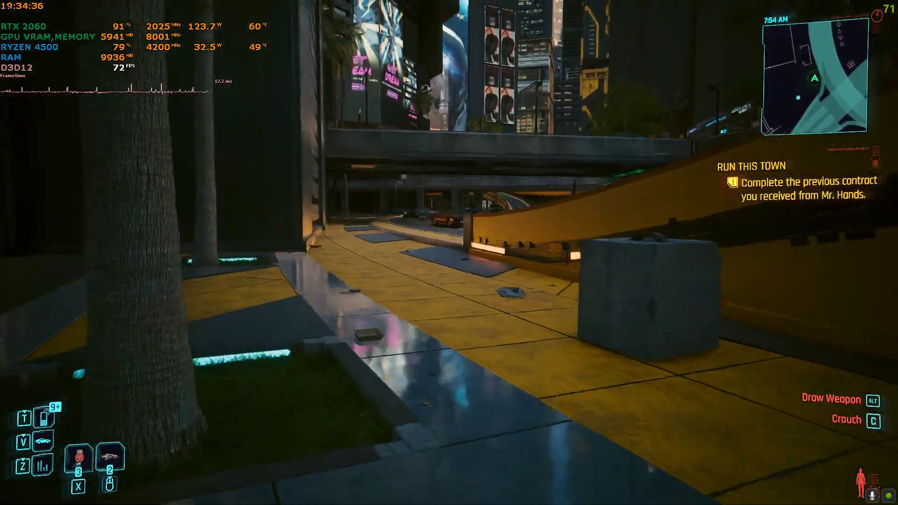
# Open Settings to check Graphics with Frame Generation still off, then return to the pause menu.
pyautogui.press('Escape')
pyautogui.click(212, 286)
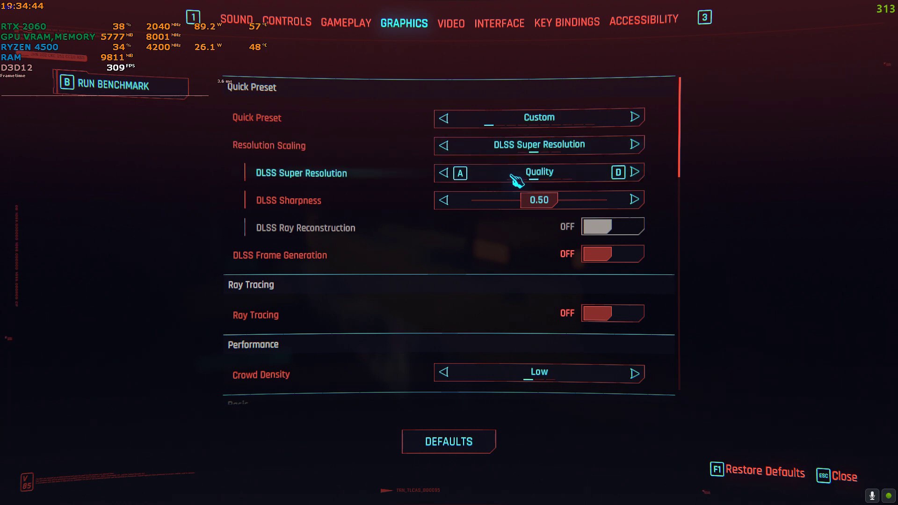
pyautogui.press('Escape')
pyautogui.press('Escape')
# Resume and walk along the elevated walkway past the tree toward the road.
pyautogui.press('w')
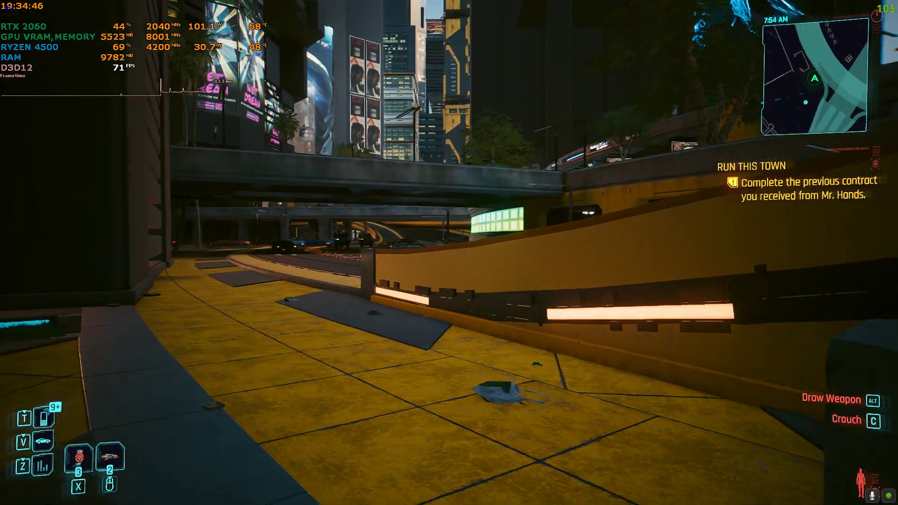
pyautogui.press('w')
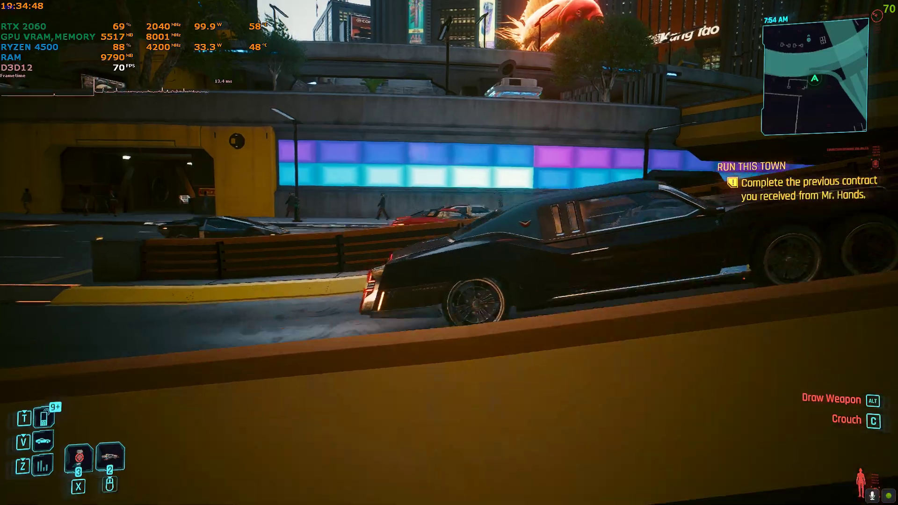
pyautogui.press('w')
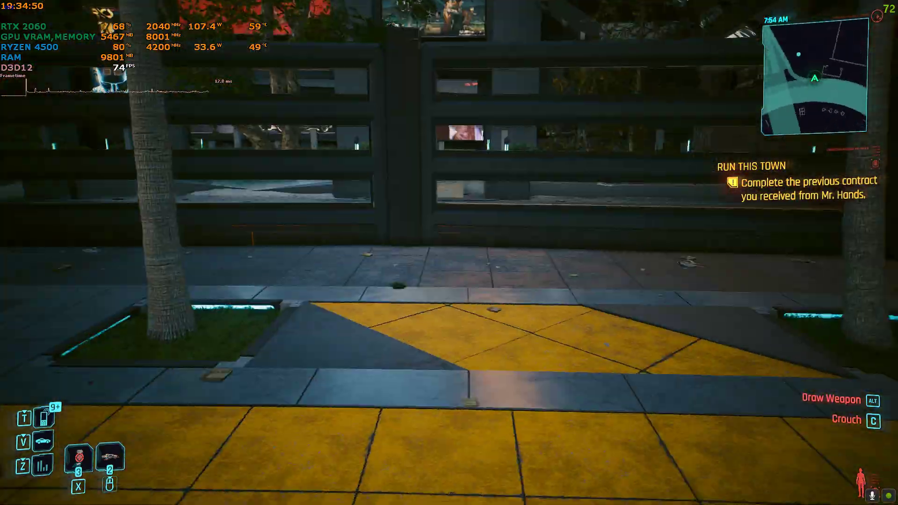
pyautogui.press('w')
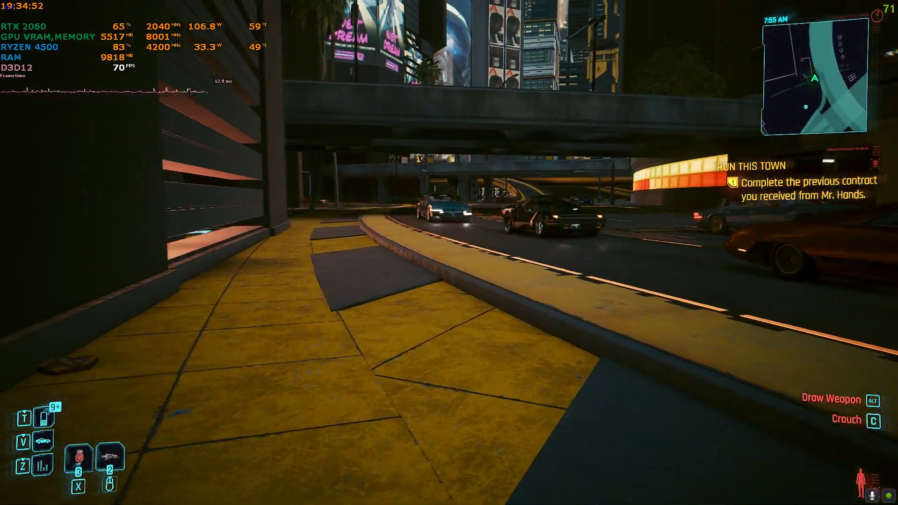
pyautogui.press('w')
# Switch DLSS Frame Generation ON in Graphics settings and apply.
pyautogui.press('Escape')
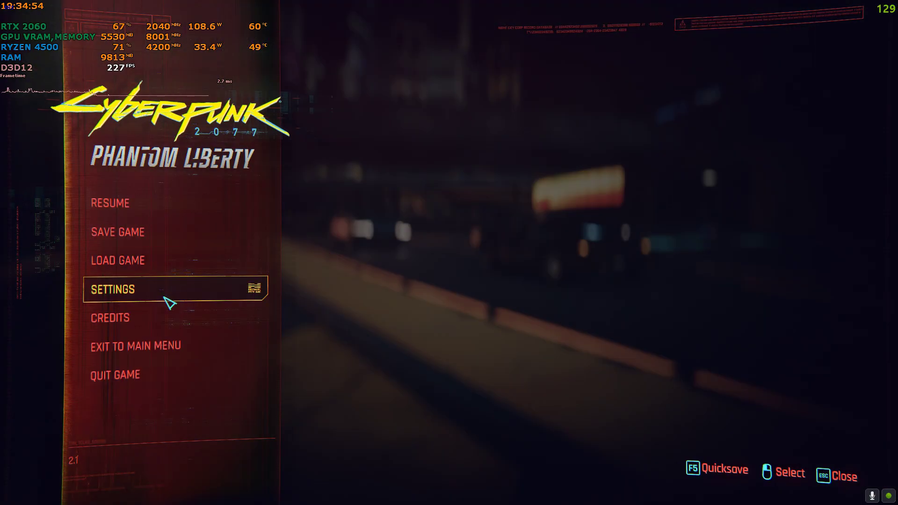
pyautogui.click(169, 303)
pyautogui.click(565, 262)
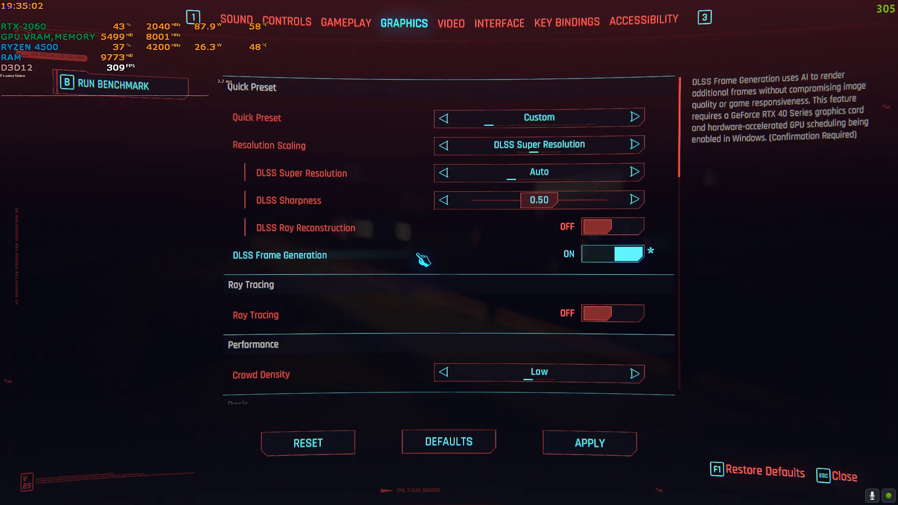
pyautogui.click(590, 446)
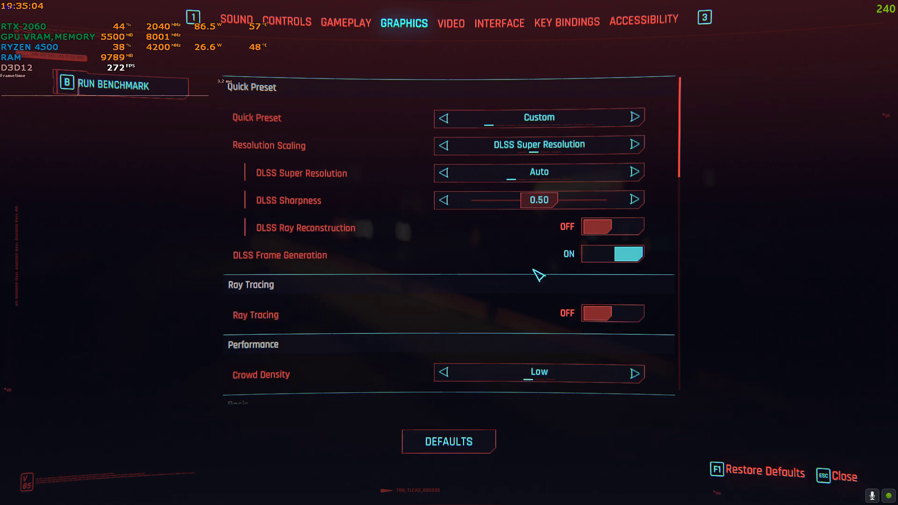